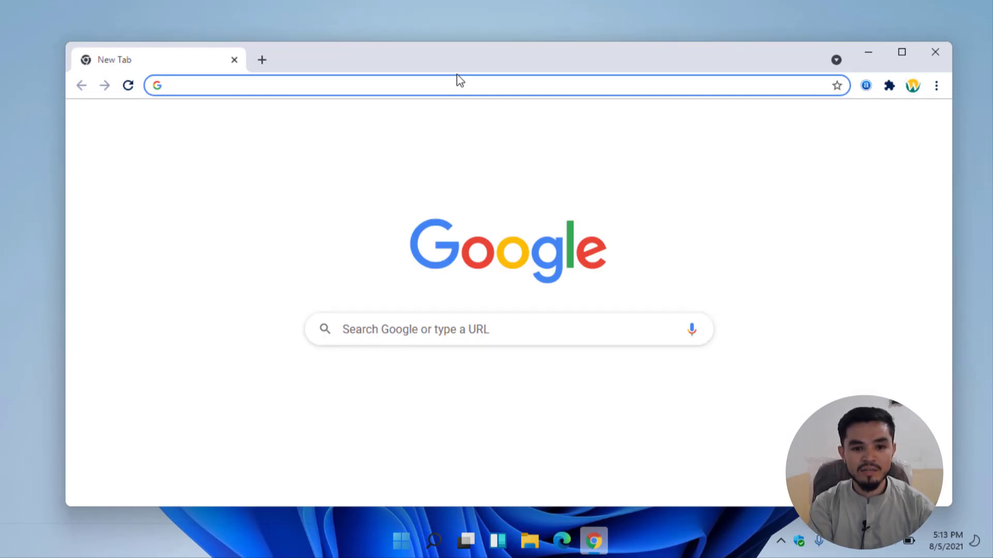
Go to coinmarketcap.com and open the Binance Coin page showing its $327.81 price.
text(coinmarketcap.com)
key(Return)
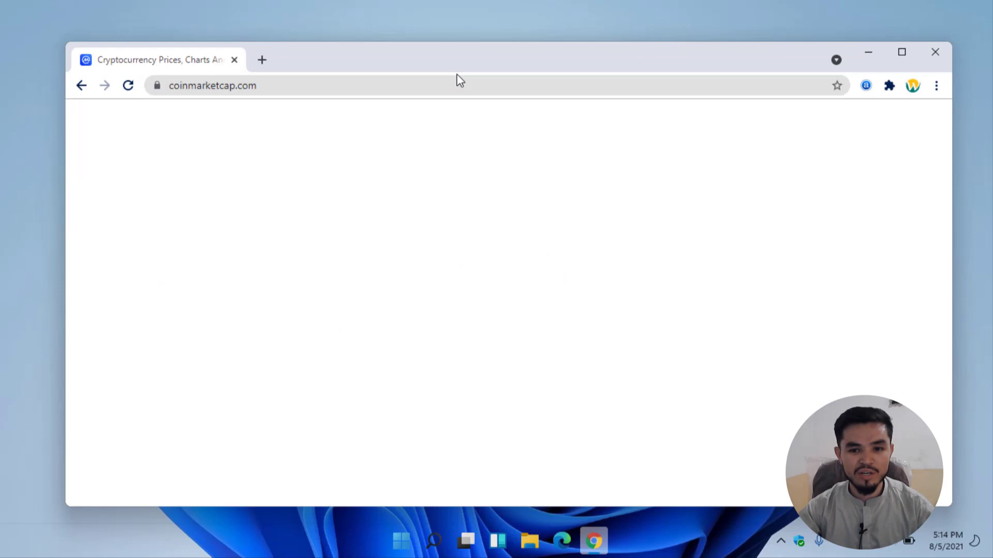
scroll(470, 228, down, 5)
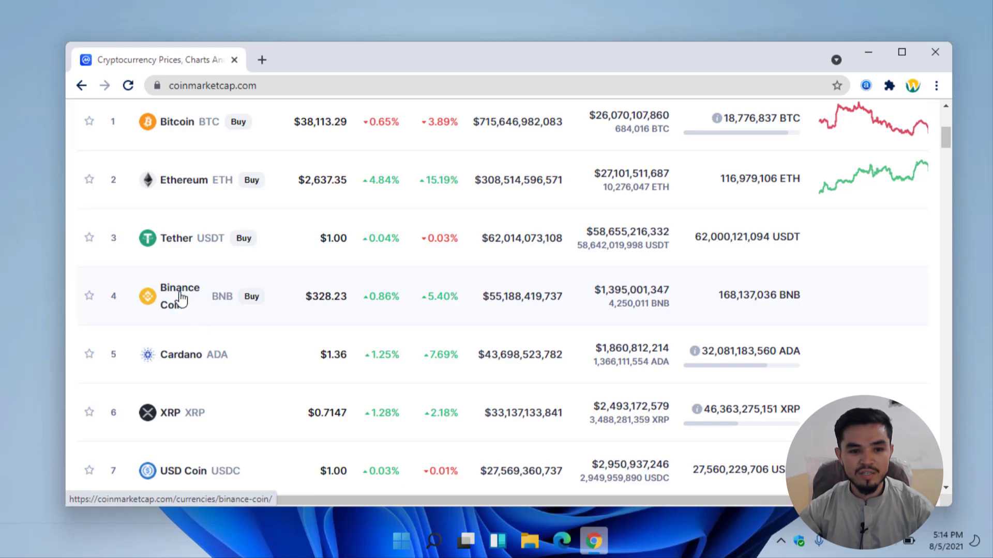
scroll(196, 232, up, 1)
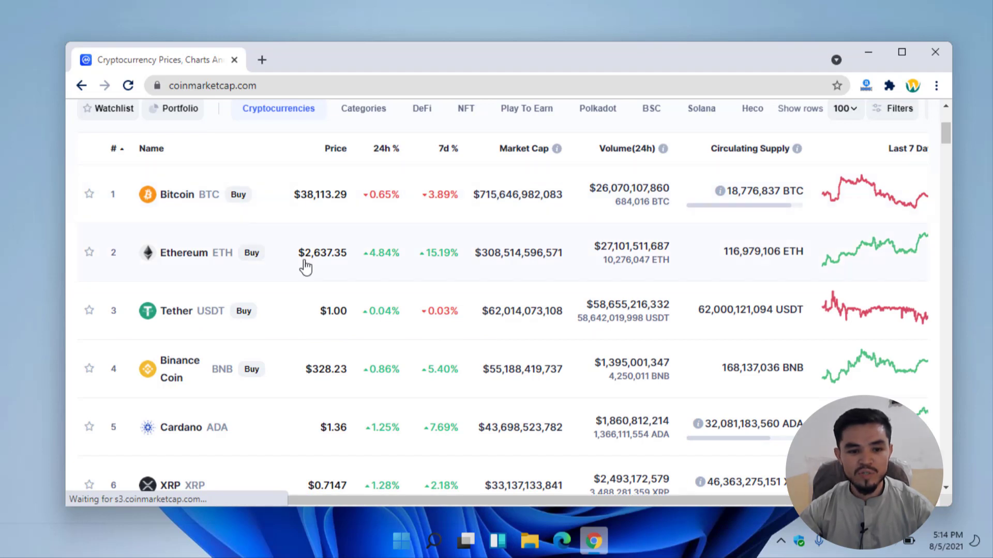
scroll(304, 266, down, 1)
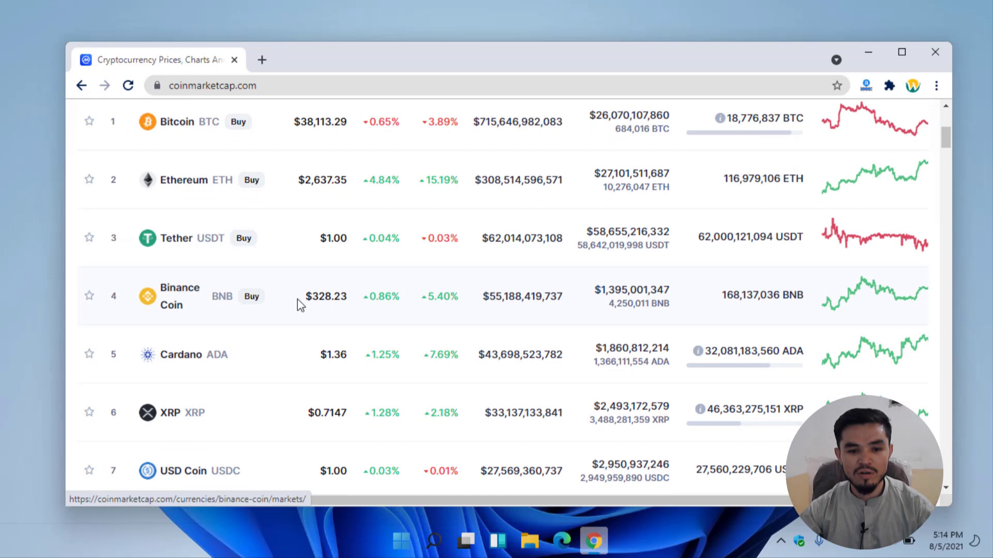
click(196, 305)
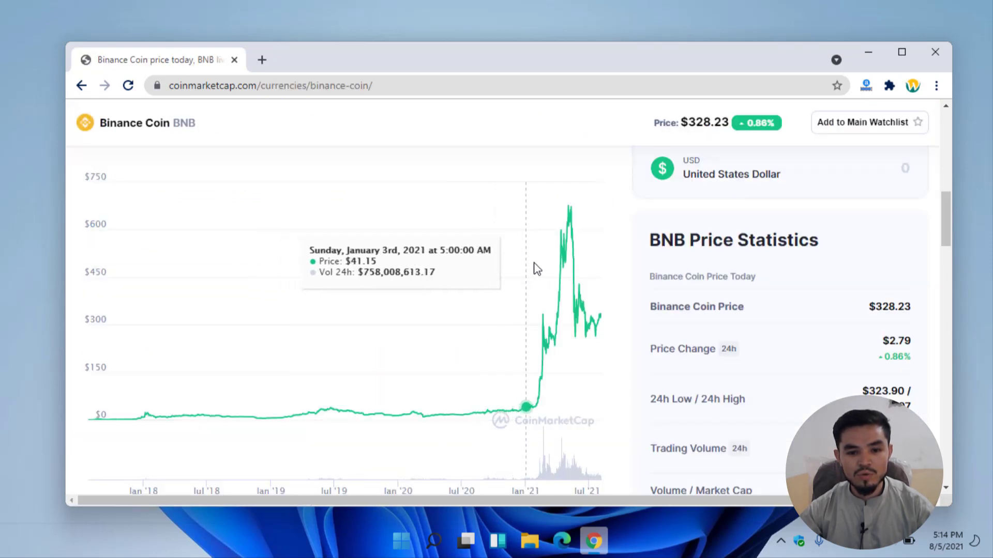
scroll(556, 261, up, 1)
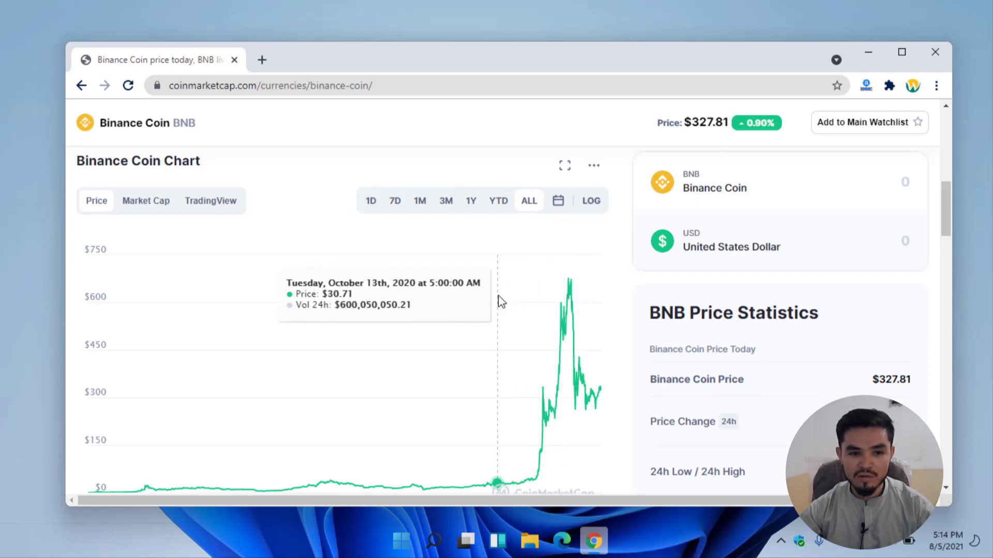
scroll(497, 299, up, 10)
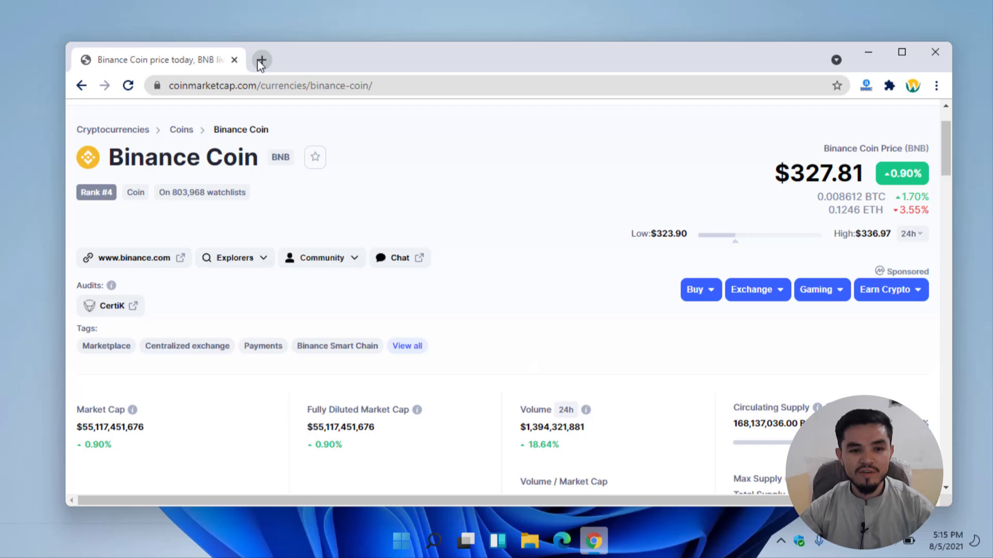
Load unmineable.com in a new browser tab to show the BNB mining pool page.
click(261, 60)
text(u)
key(Return)
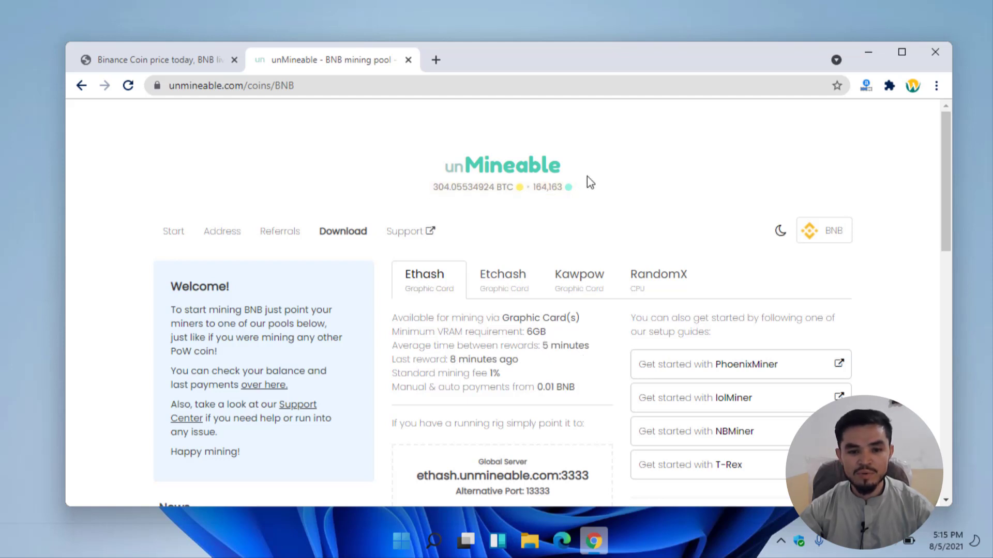
Minimize the browser, create a desktop folder named BNB and move it to the top-left corner.
click(860, 61)
right_click(91, 117)
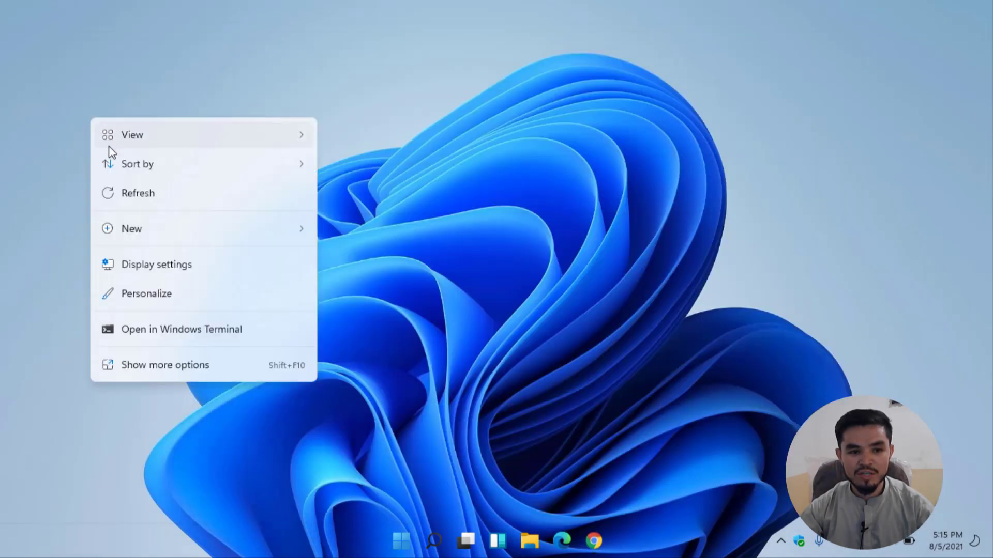
mouse_move(206, 232)
click(336, 225)
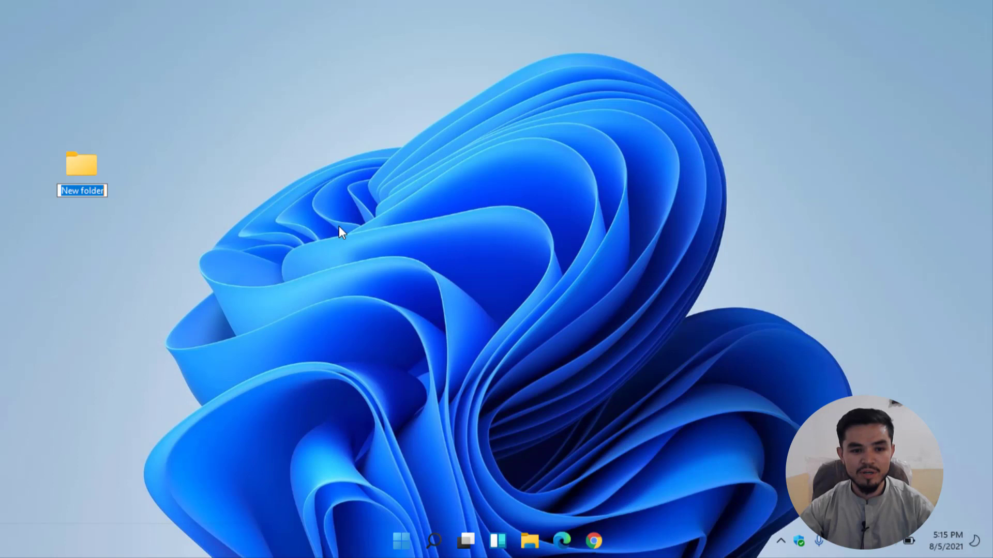
text(BNB)
key(Return)
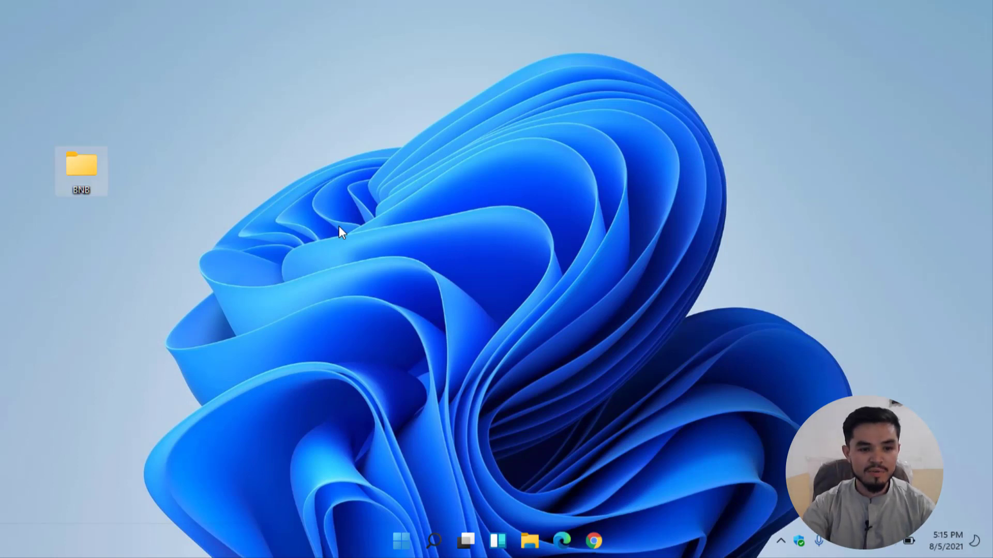
drag(102, 185, 48, 42)
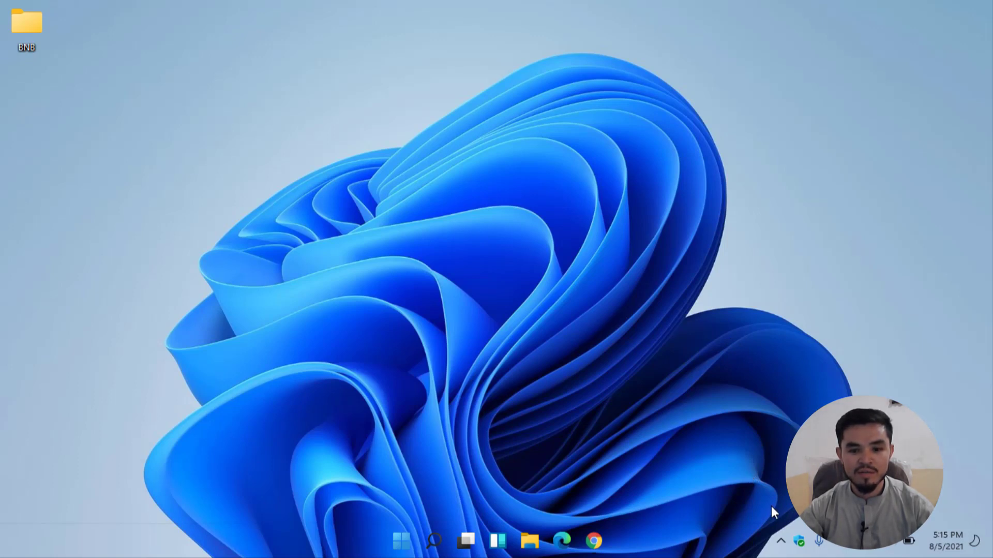
In Windows Security's virus & threat protection settings, turn off Real-time protection.
click(792, 533)
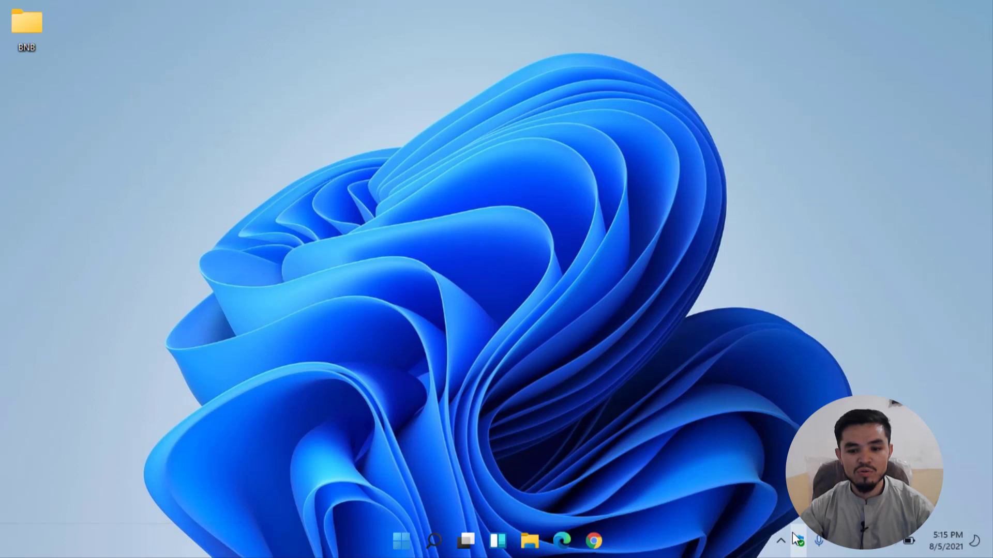
drag(453, 73, 461, 62)
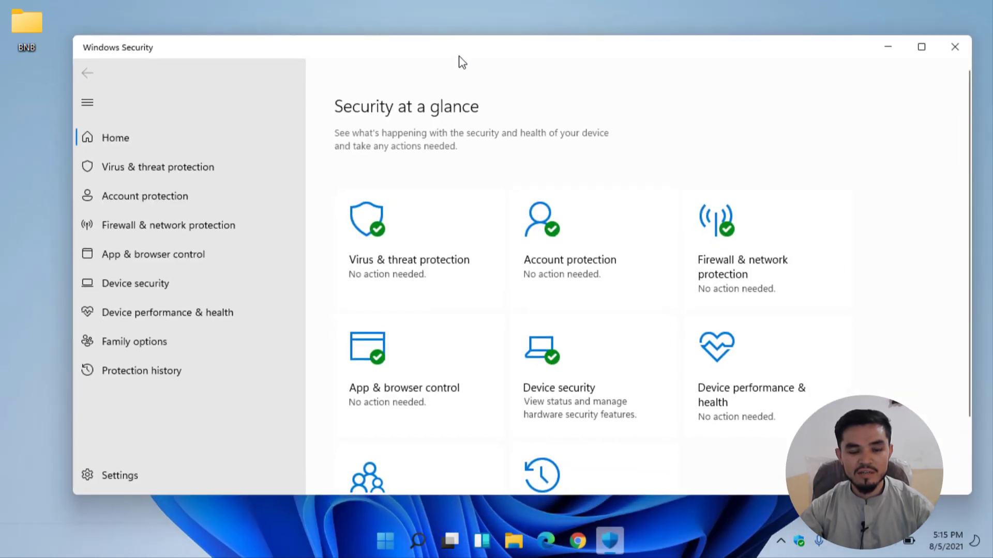
click(423, 218)
scroll(427, 250, down, 5)
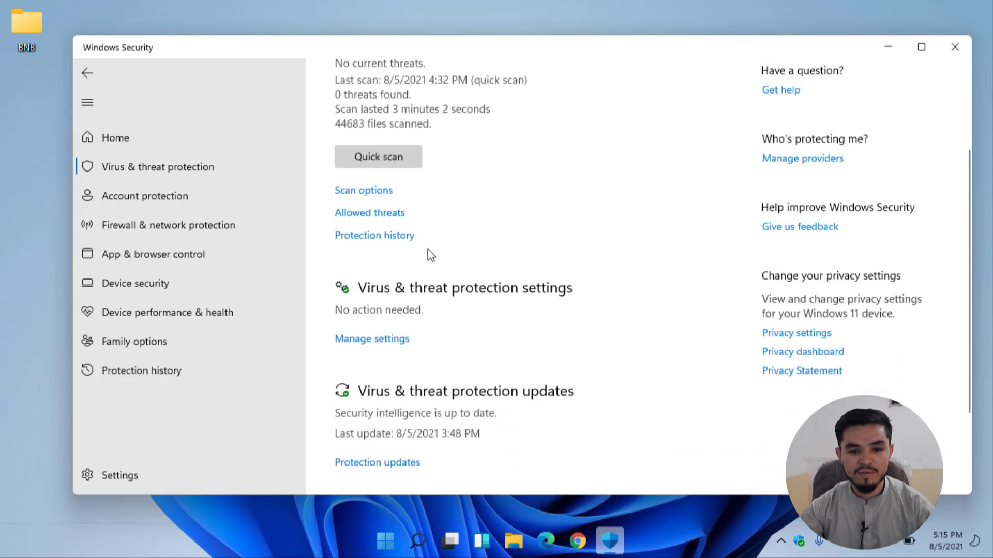
click(398, 227)
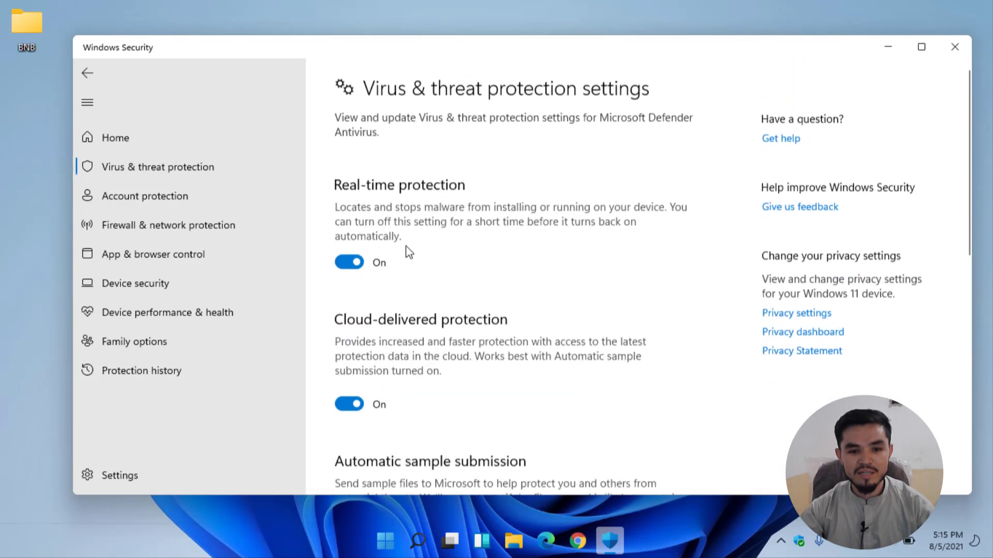
click(354, 265)
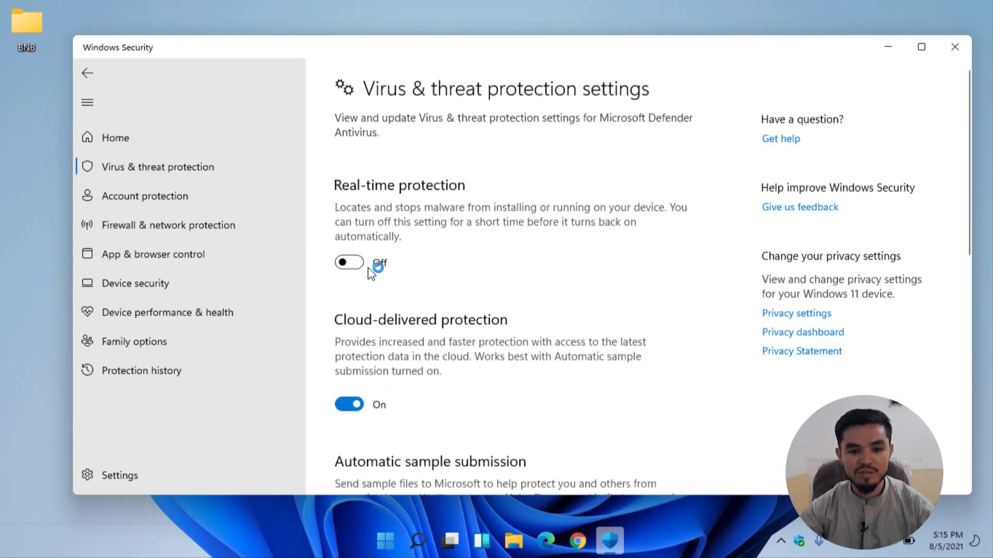
scroll(449, 336, down, 10)
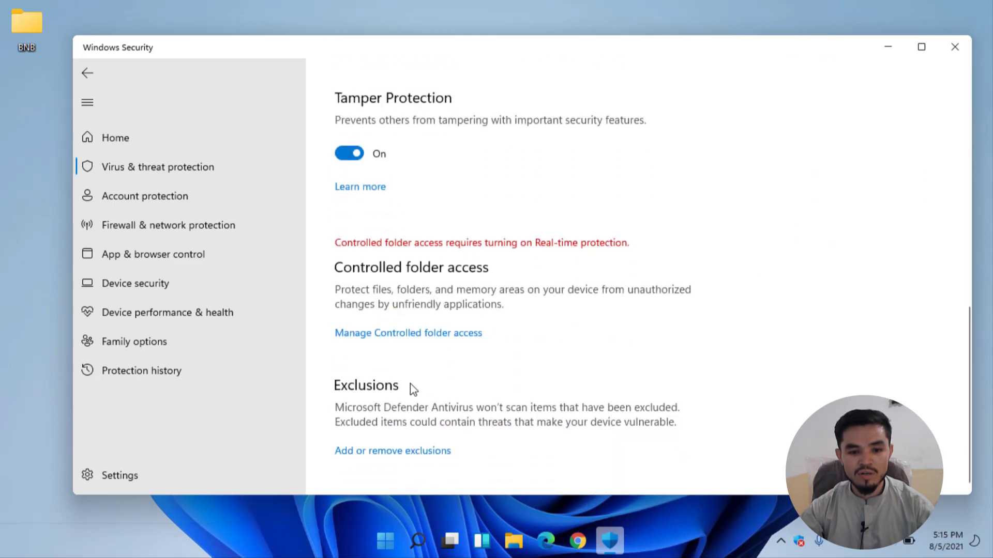
scroll(423, 460, up, 5)
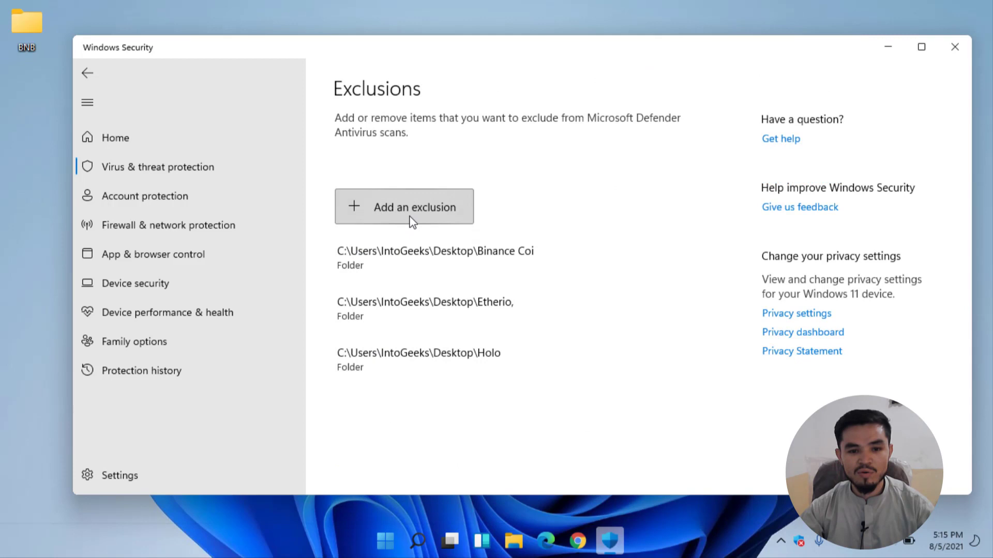
Add the desktop BNB folder as an antivirus exclusion and close Windows Security.
click(410, 217)
click(414, 262)
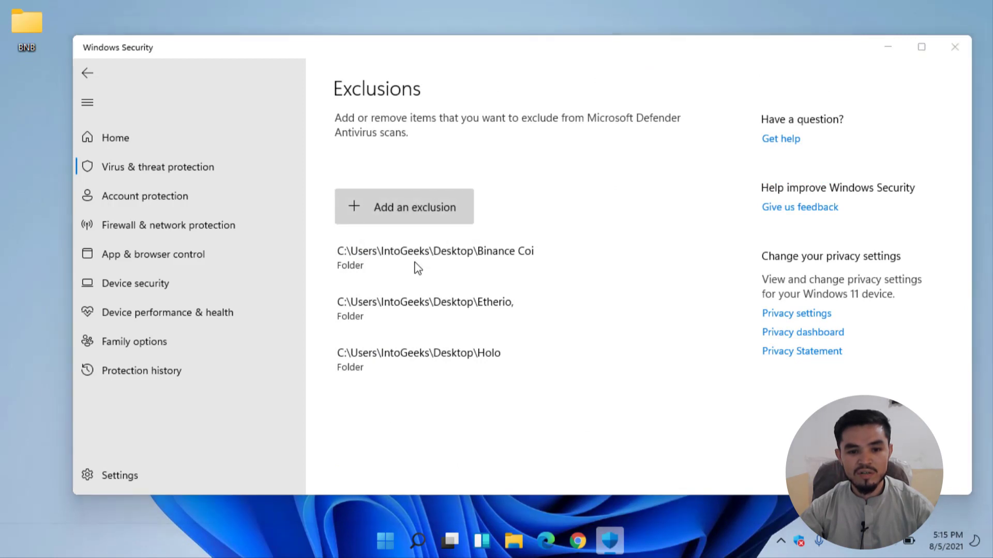
click(250, 186)
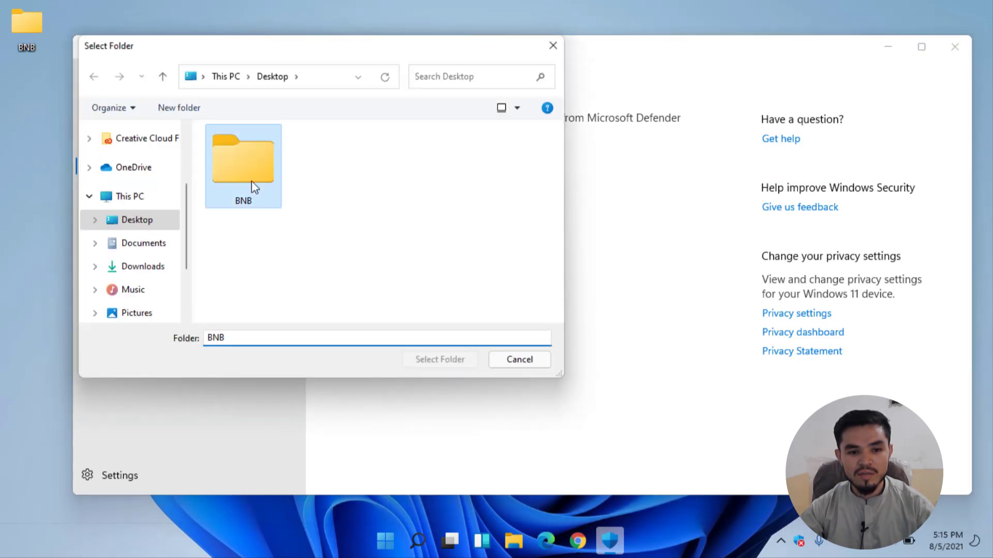
click(419, 361)
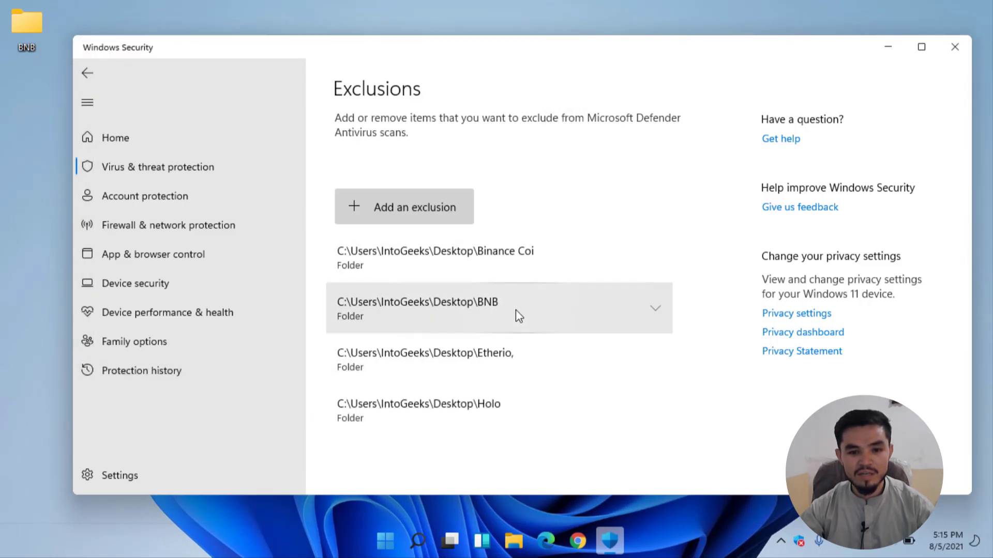
click(954, 48)
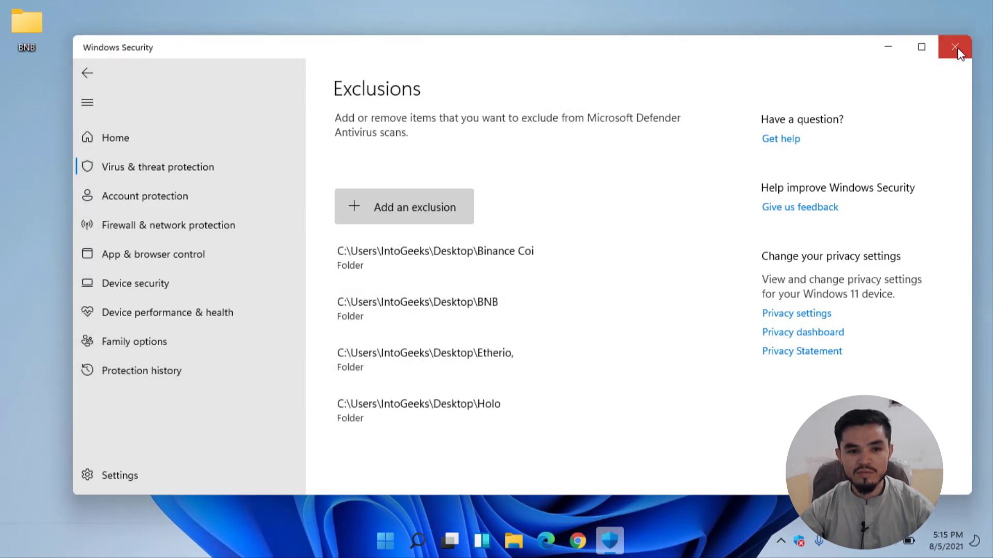
Download the unMineable.Miner.1.1.0-beta-mfi_2 zip (49.29 MB) with IDM into Downloads\Compressed.
click(594, 539)
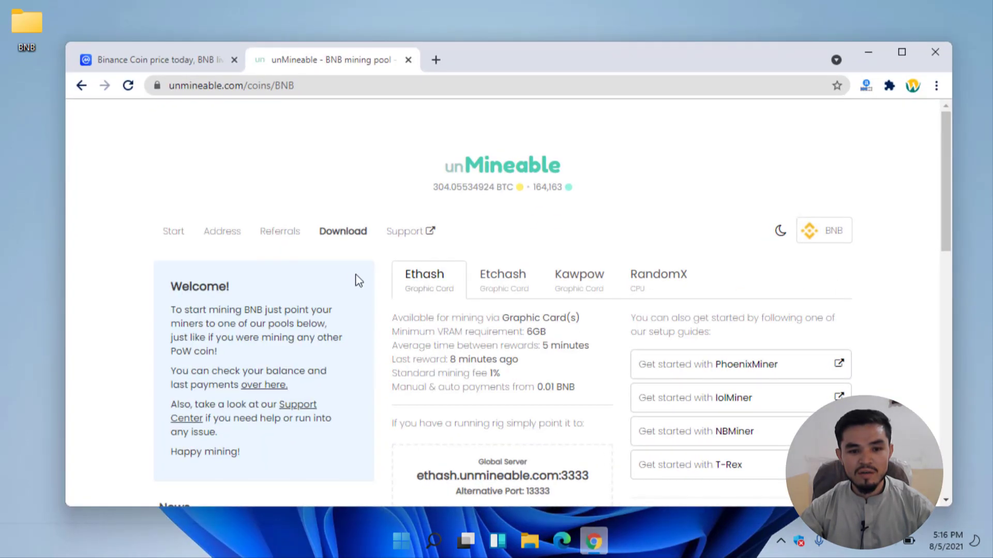
click(349, 243)
scroll(349, 246, down, 5)
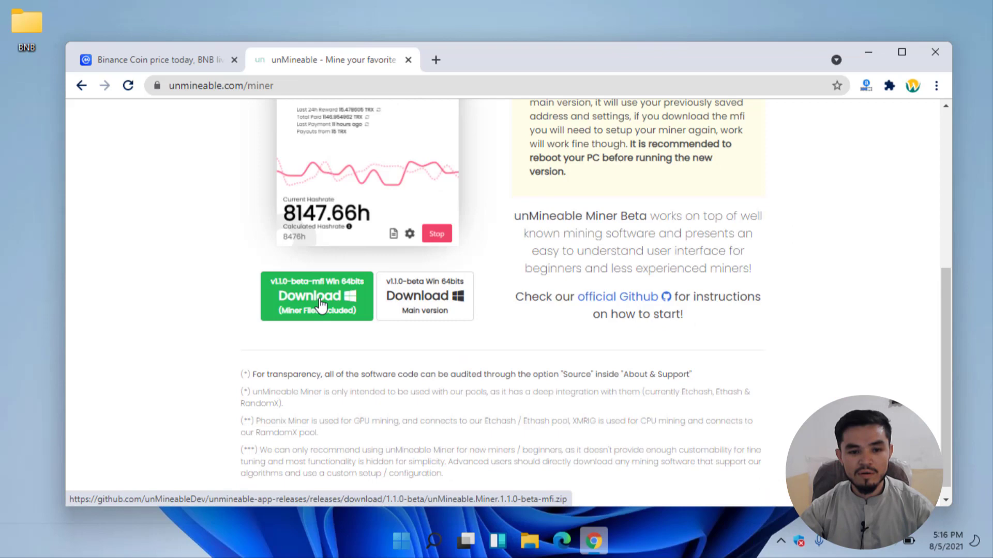
right_click(321, 301)
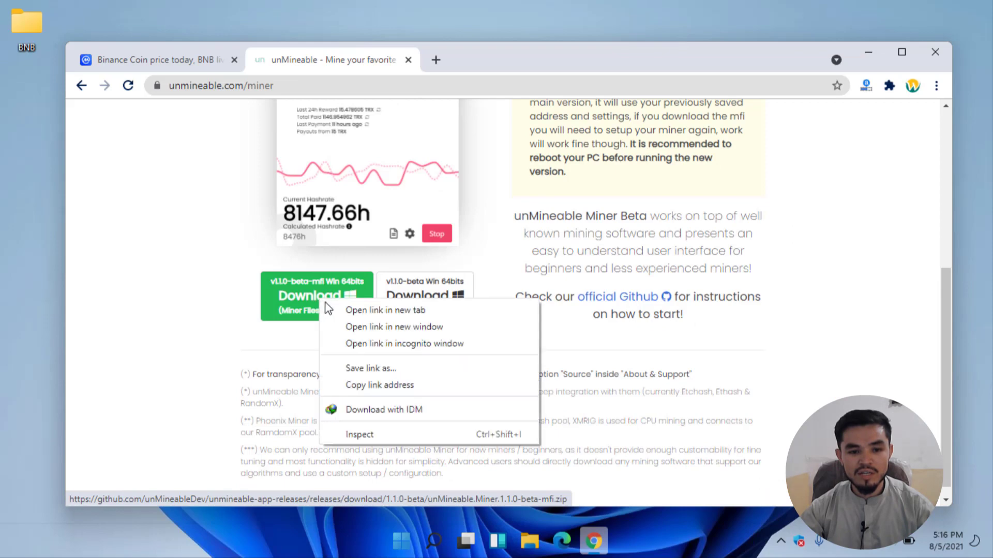
click(354, 311)
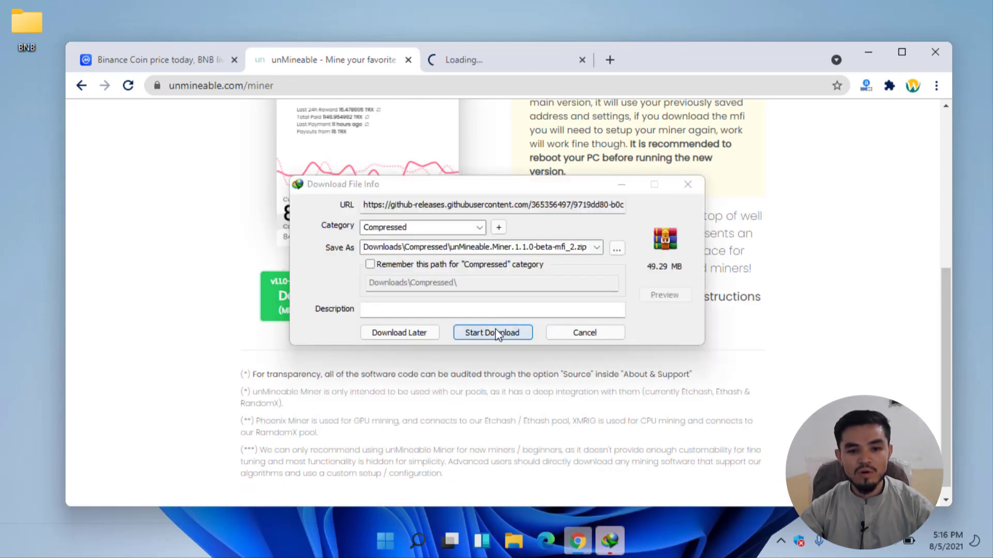
click(495, 332)
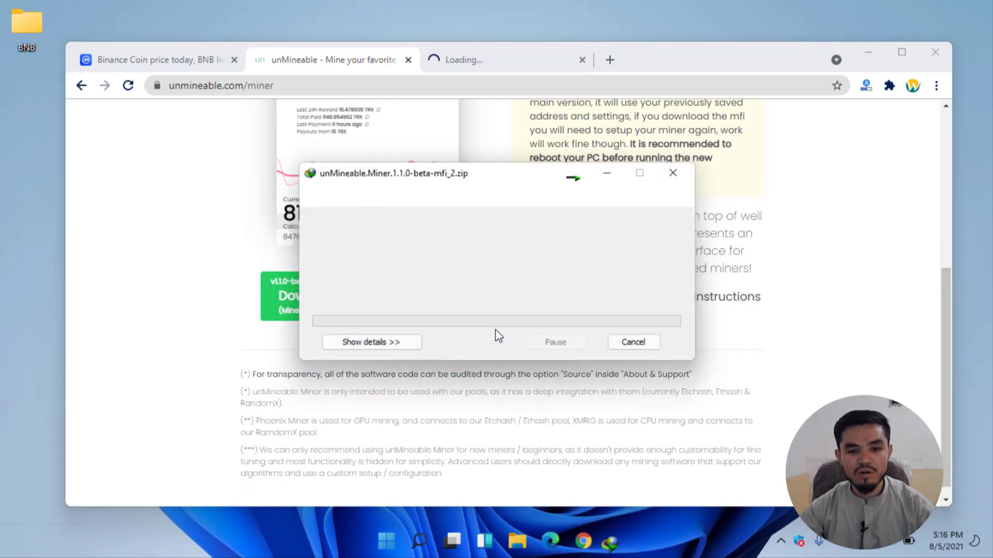
click(868, 52)
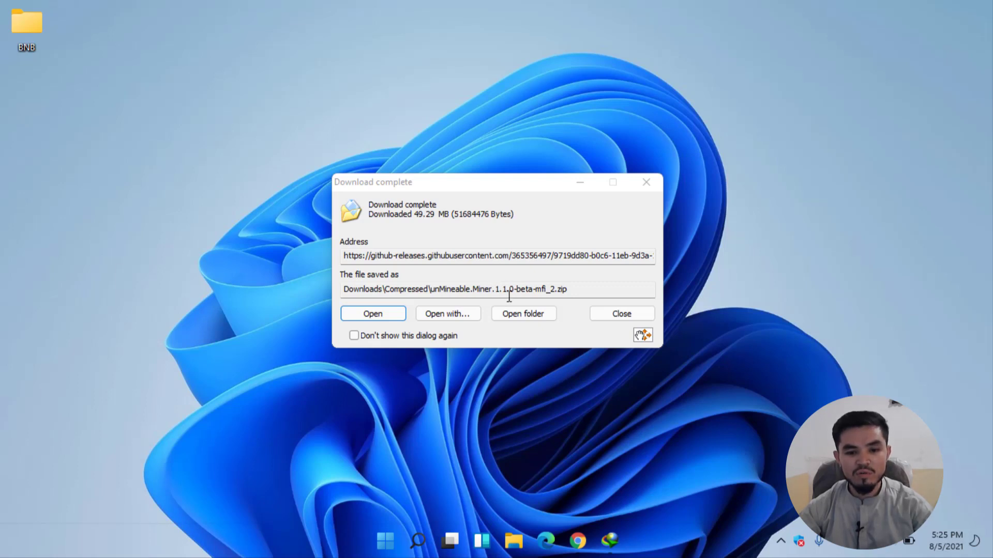
Copy the miner zip from the Compressed folder and paste it into the BNB folder.
click(514, 316)
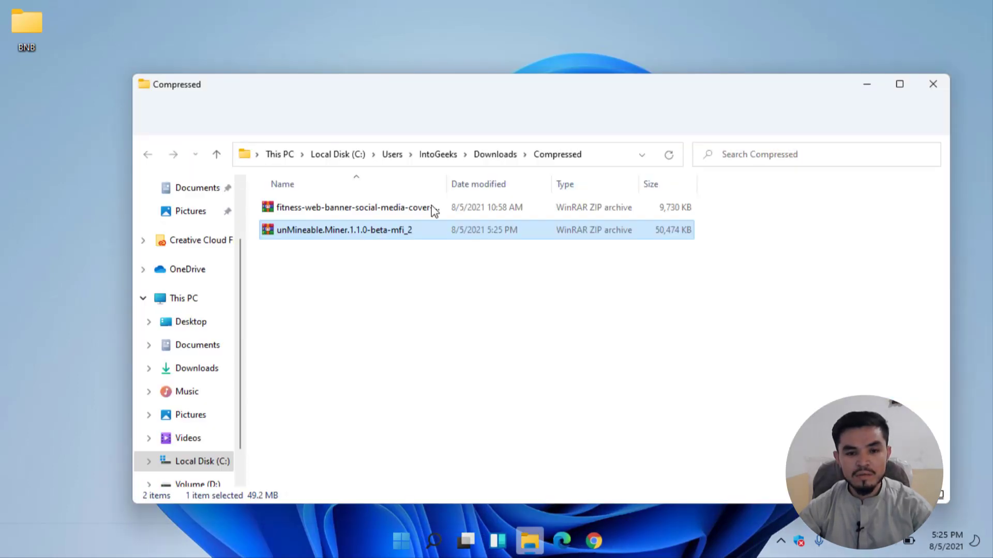
right_click(346, 234)
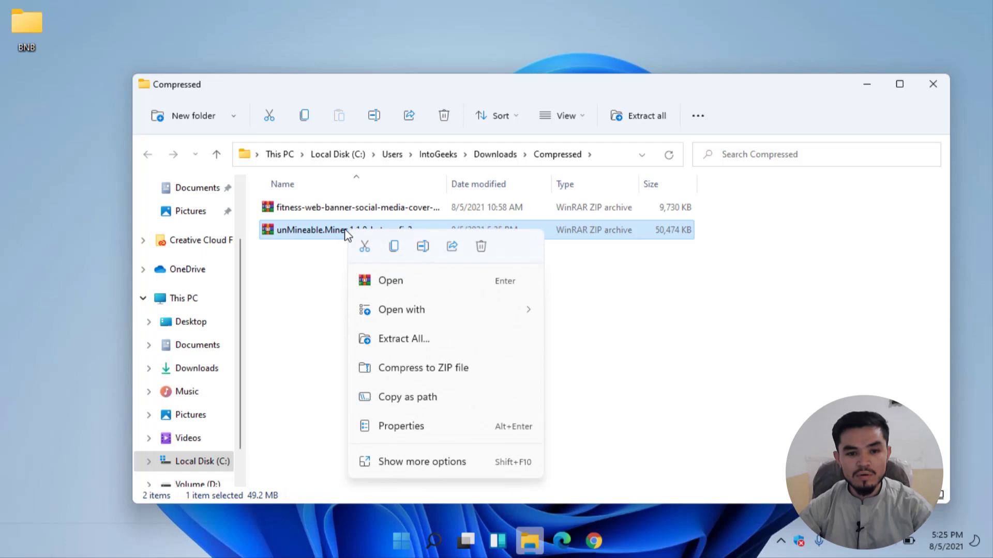
click(392, 246)
click(933, 83)
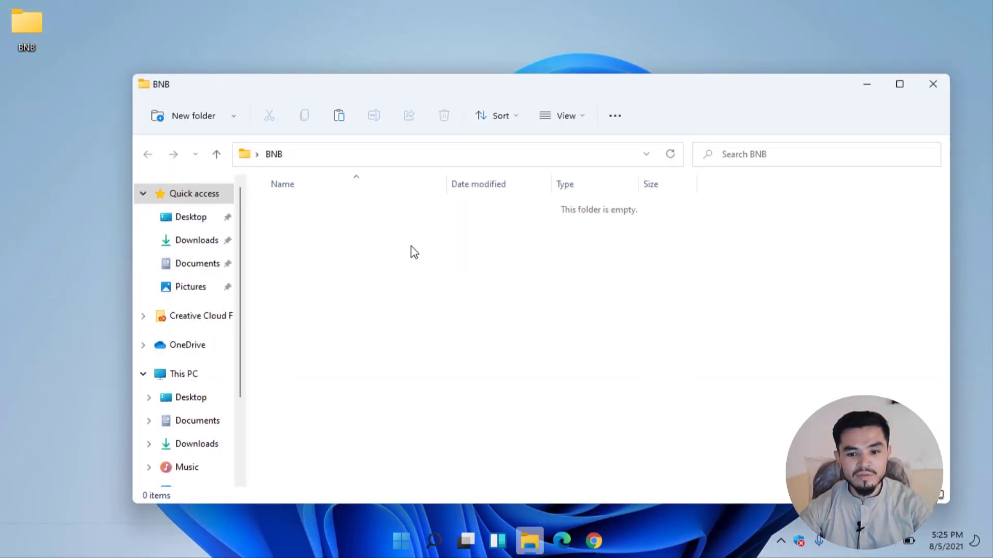
right_click(411, 252)
click(426, 249)
click(429, 274)
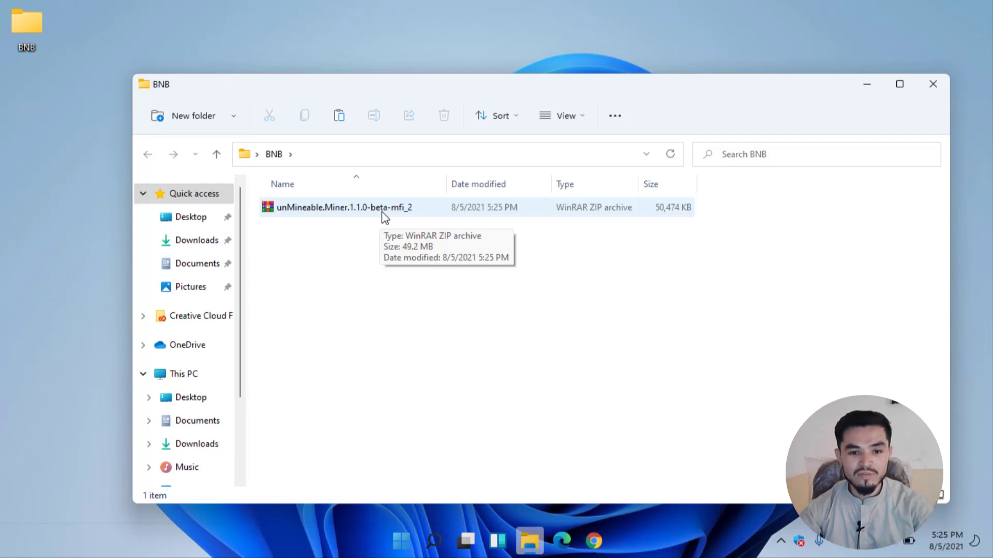
Extract the miner zip into an unMineable.Miner.1.1.0-beta-mfi_2 subfolder inside BNB.
right_click(381, 212)
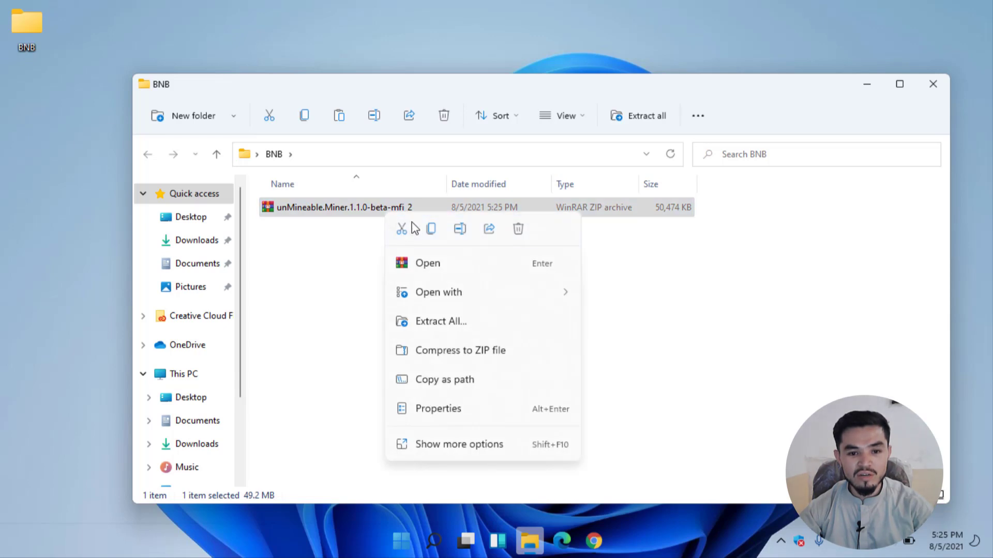
click(443, 322)
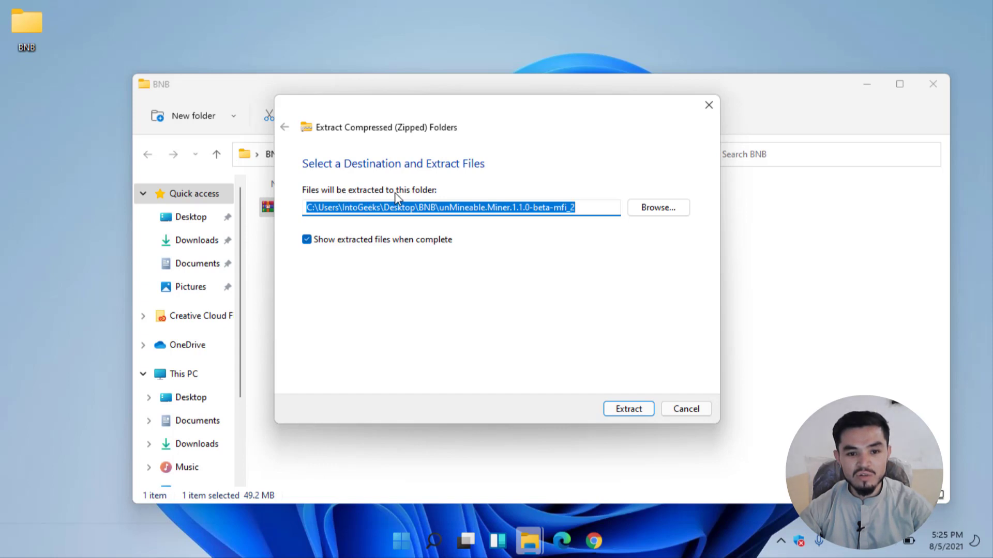
click(627, 409)
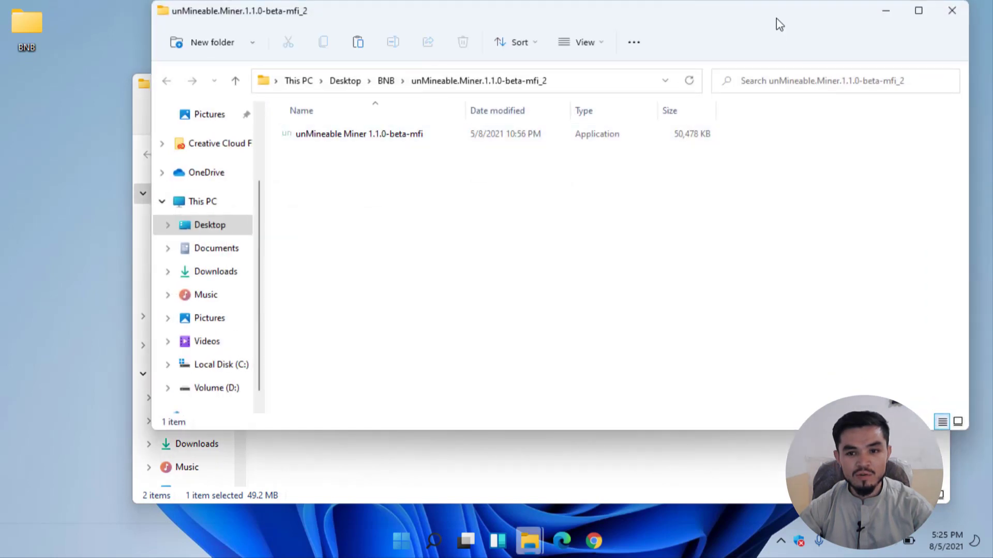
drag(777, 17, 747, 68)
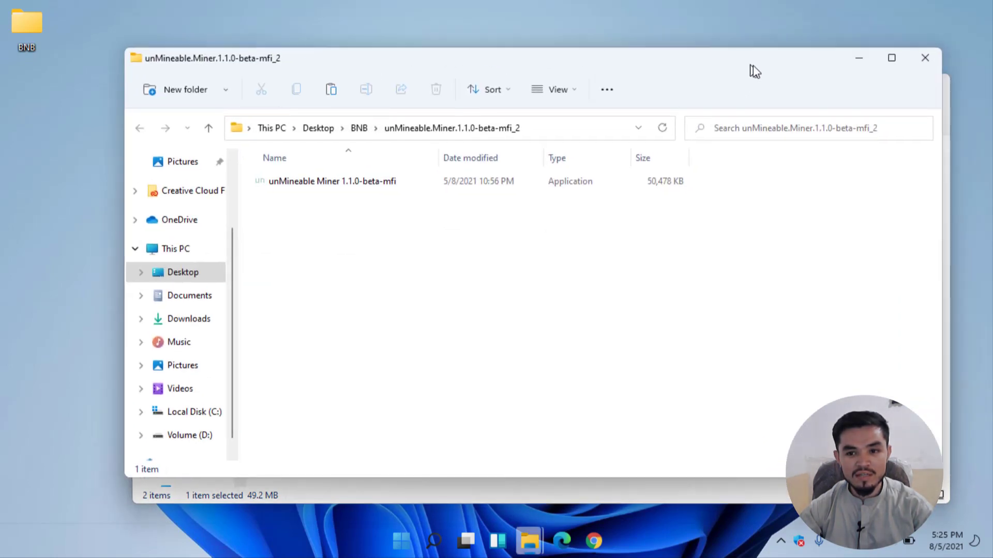
click(859, 58)
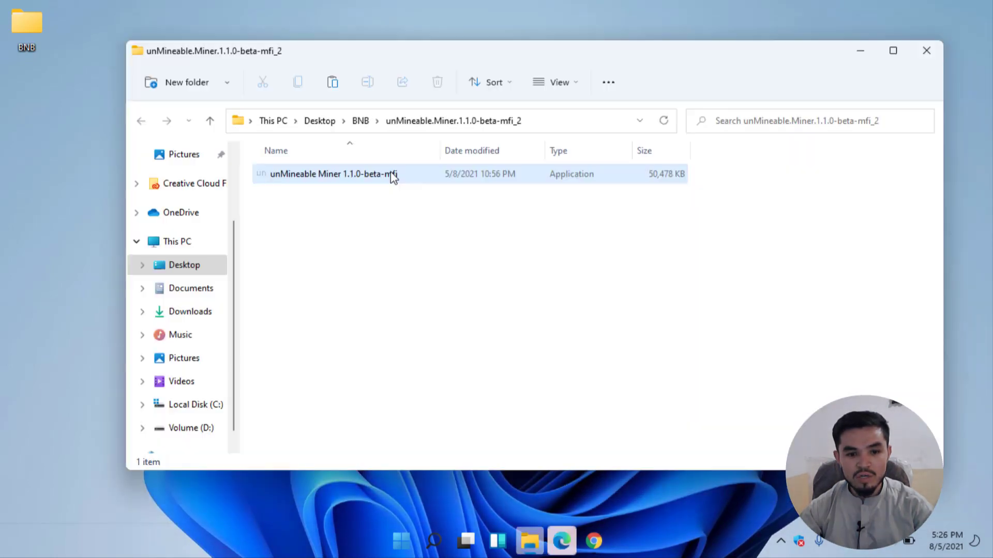
Launch unMineable Miner 1.1.0-beta-mfi and continue past its welcome screen to the hardware step.
click(398, 175)
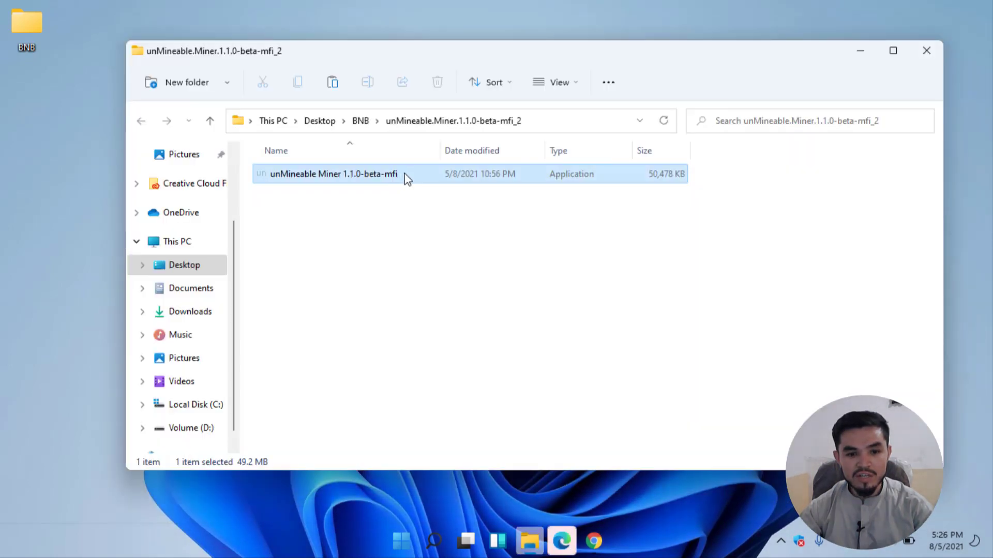
right_click(407, 179)
click(420, 222)
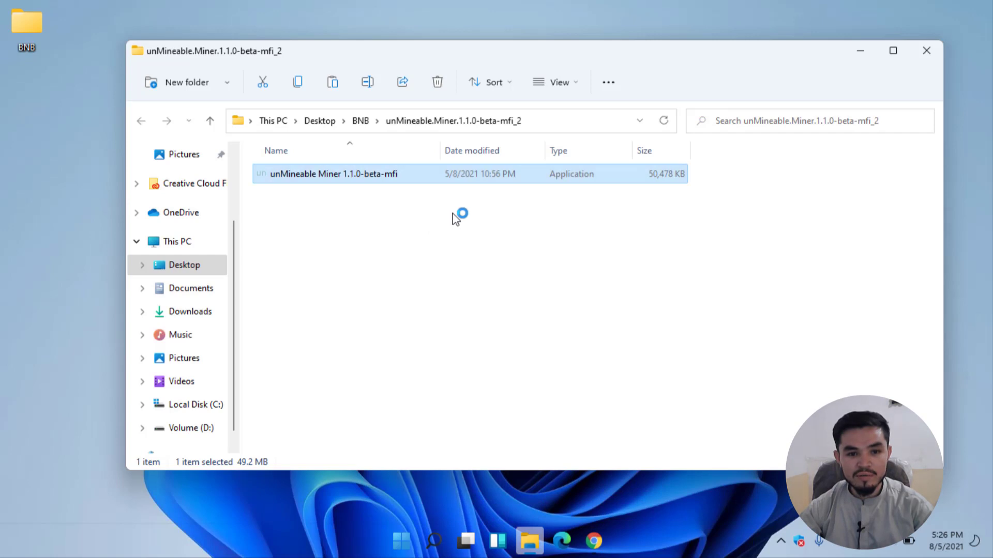
click(861, 51)
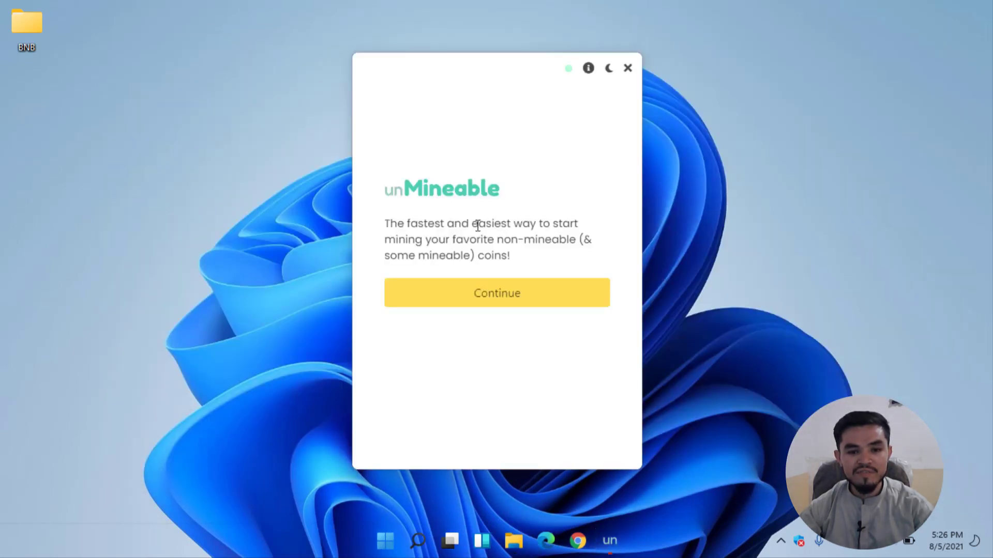
click(491, 293)
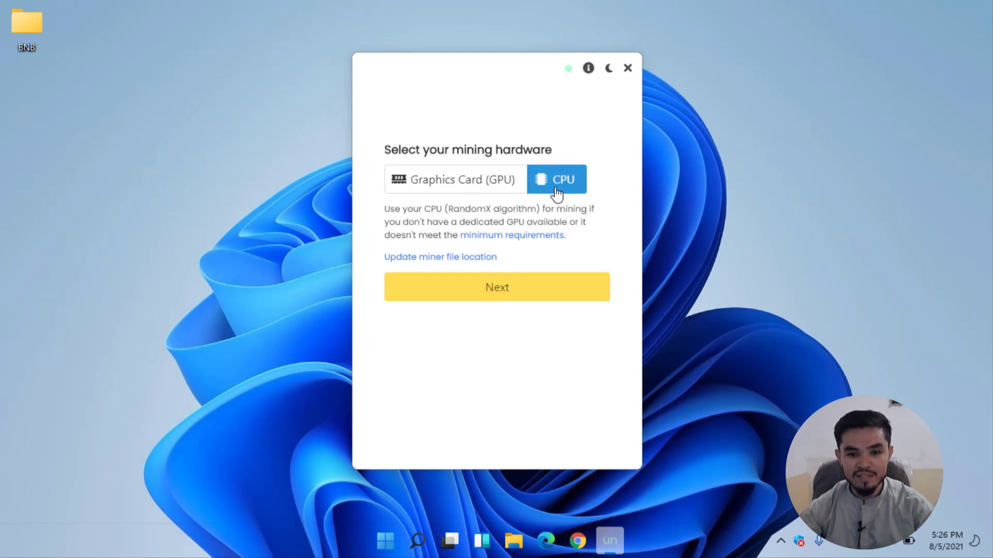
Pick Binance Coin (BNB) from the coin list and erase the prefilled wallet address.
click(519, 295)
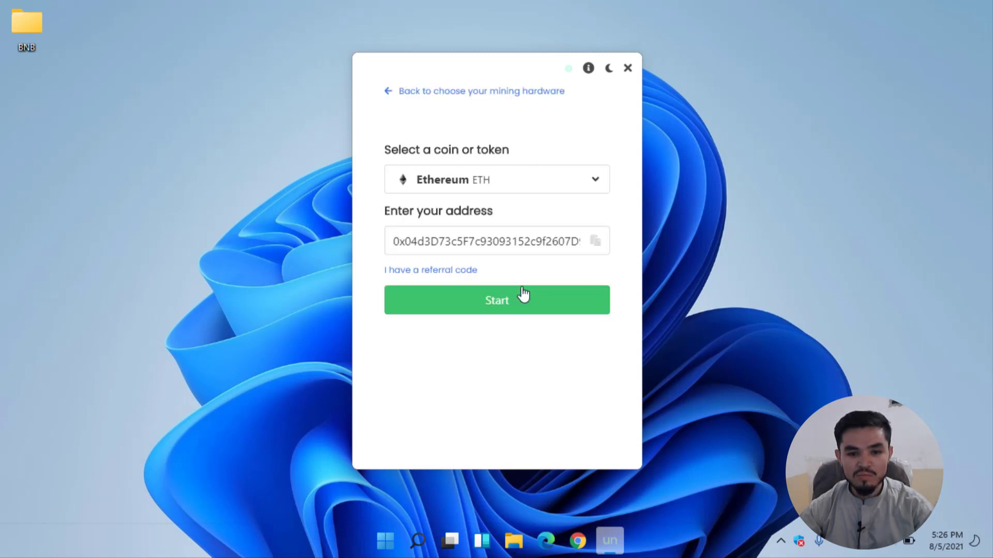
click(483, 190)
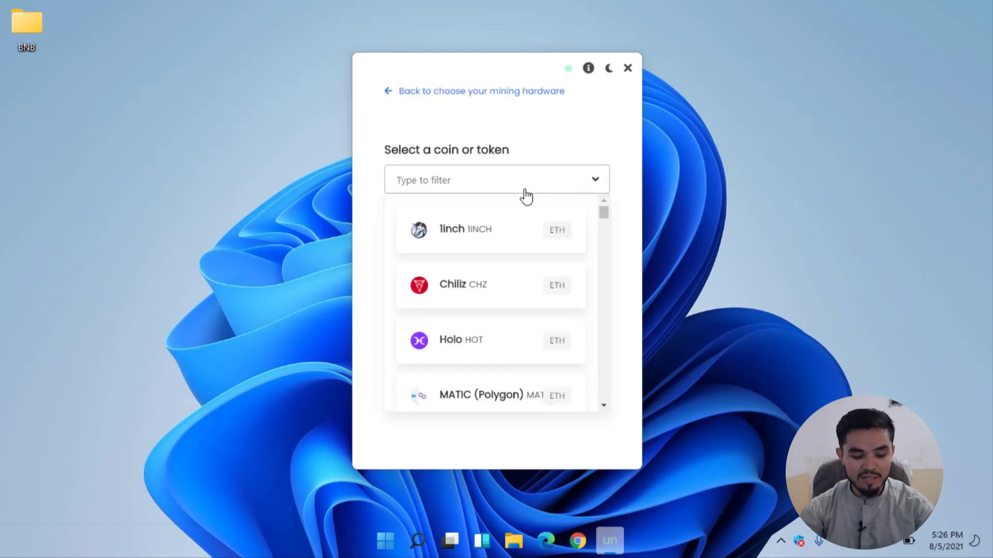
text(bnb)
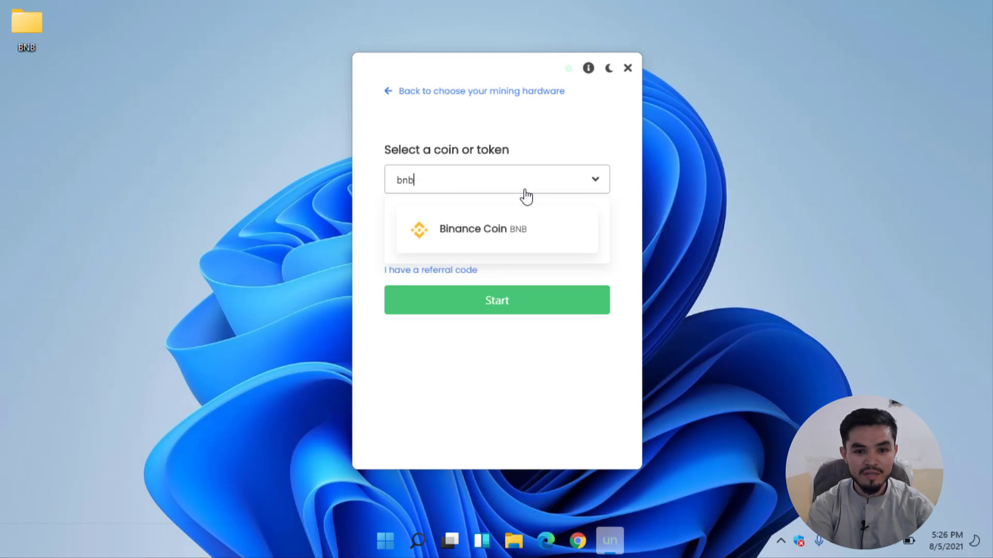
click(508, 229)
click(507, 234)
key(ctrl+a)
key(BackSpace)
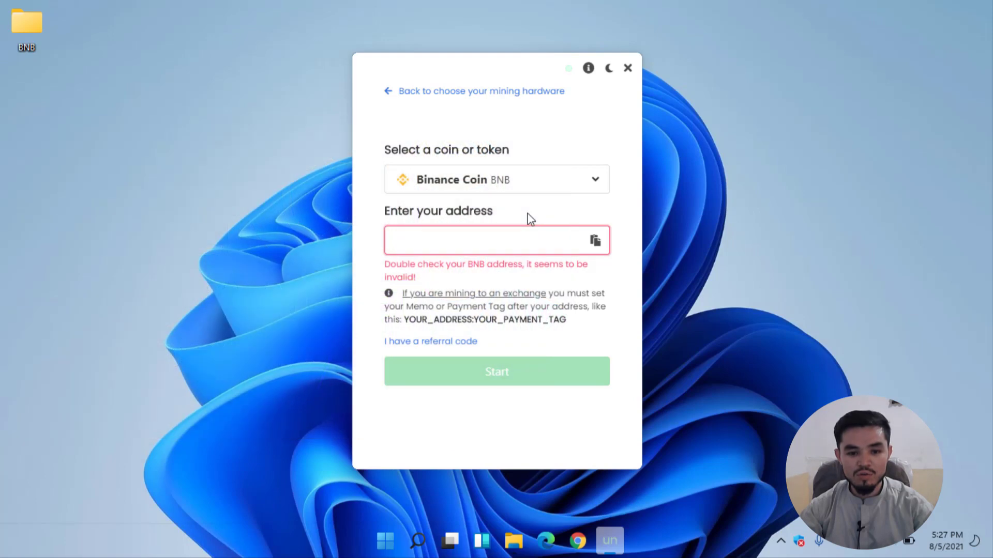
From Binance's Fiat and Spot wallet, open the BNB deposit page on the BEP20 (BSC) network.
click(577, 540)
click(496, 59)
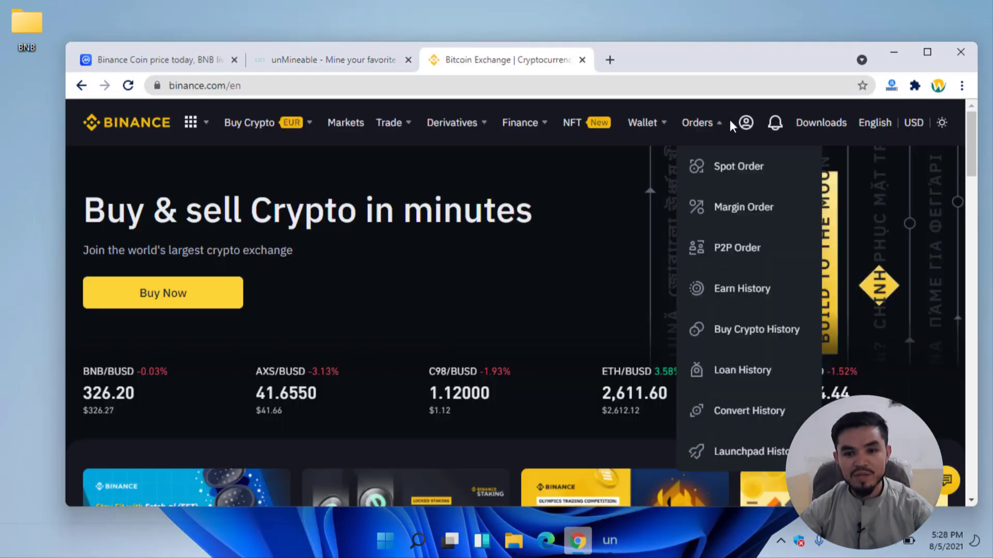
mouse_move(705, 132)
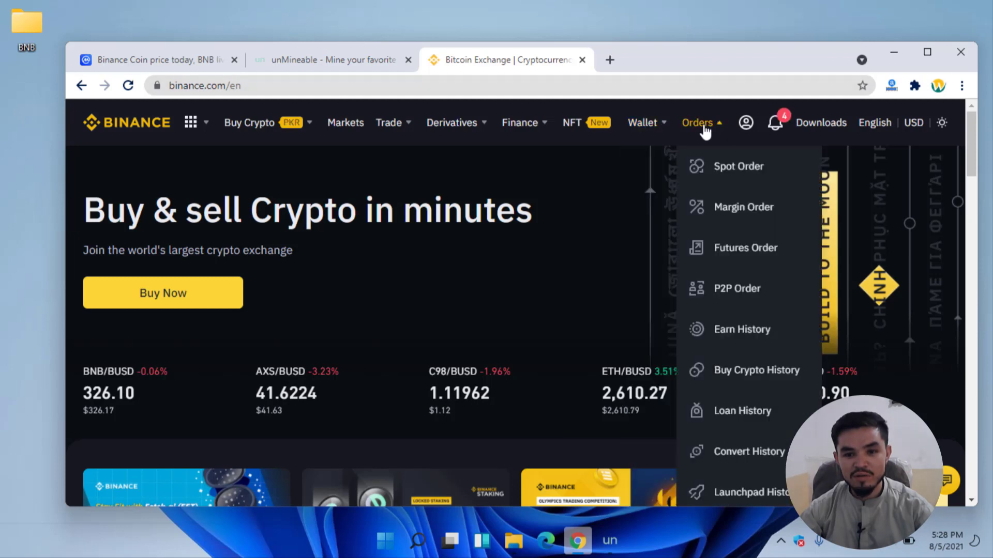
mouse_move(666, 125)
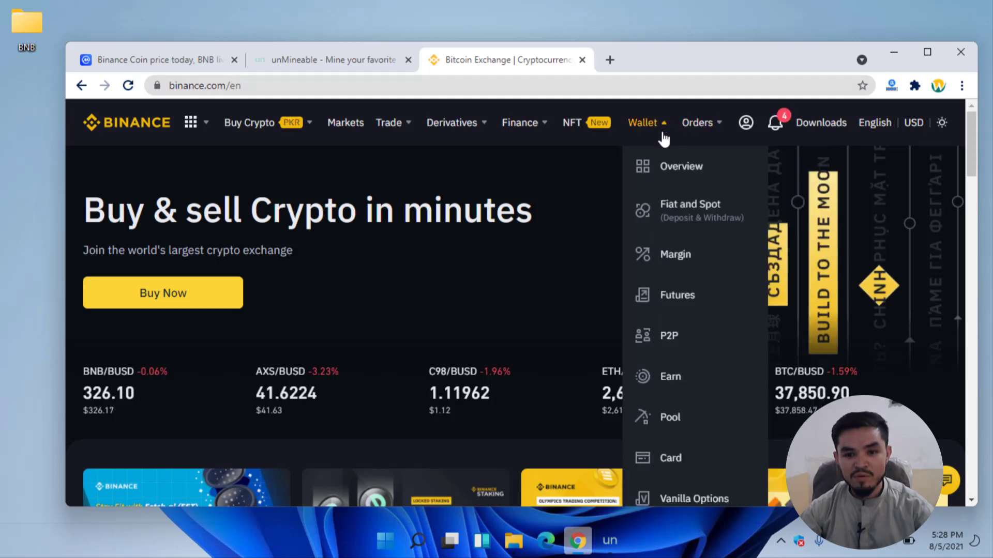
click(674, 215)
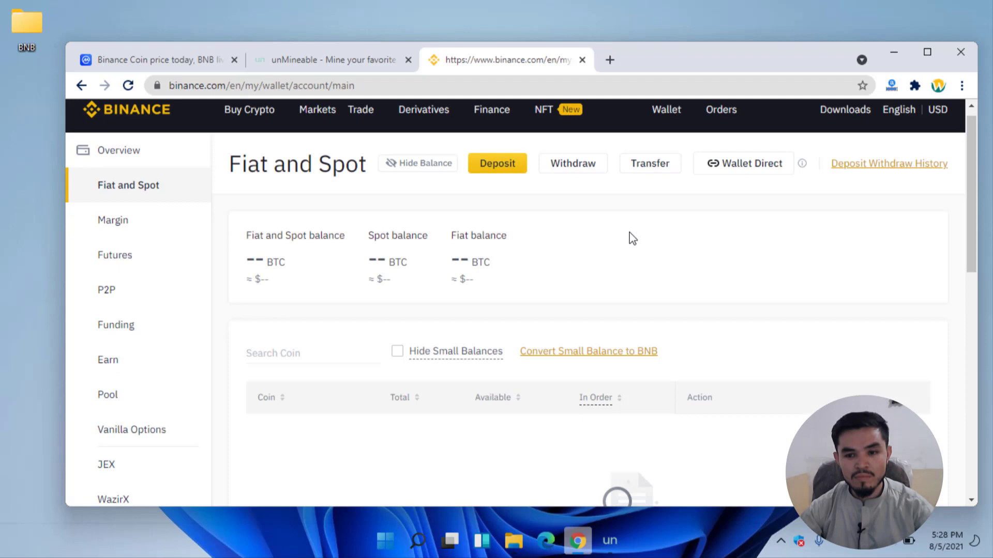
scroll(632, 238, down, 4)
scroll(305, 193, down, 10)
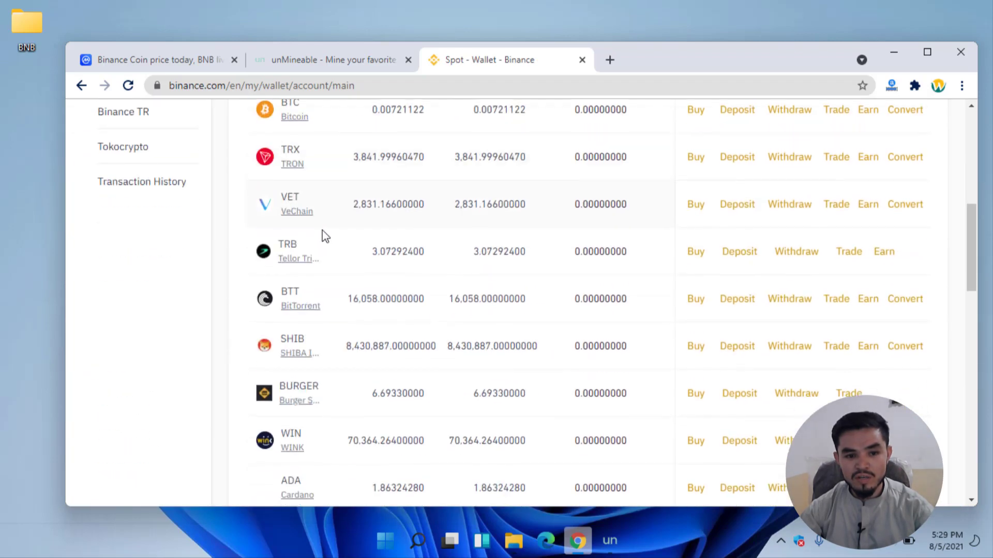
scroll(357, 289, down, 3)
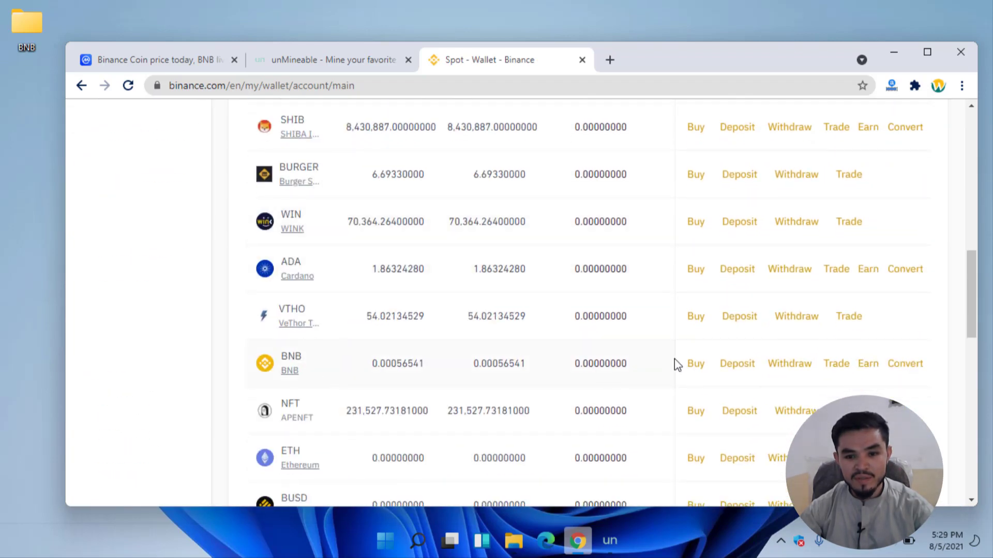
click(723, 368)
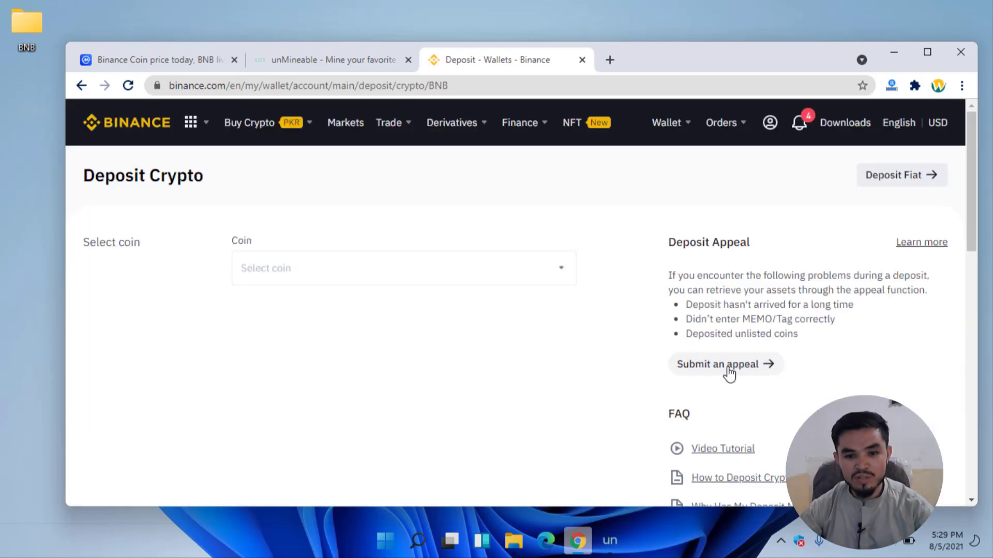
key(super+Up)
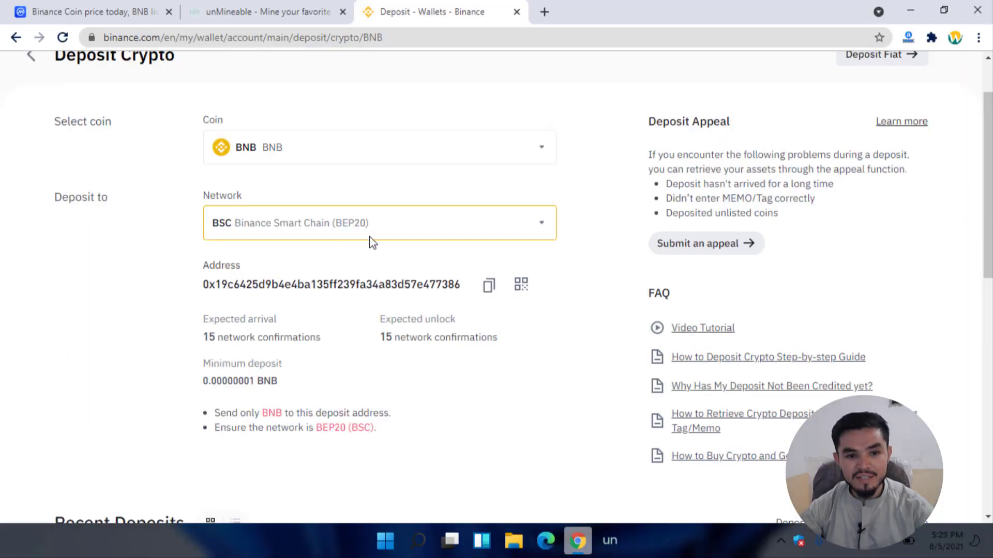
Paste the copied BNB deposit address into the miner, start mining, and open the advanced settings.
click(487, 287)
click(923, 6)
click(527, 237)
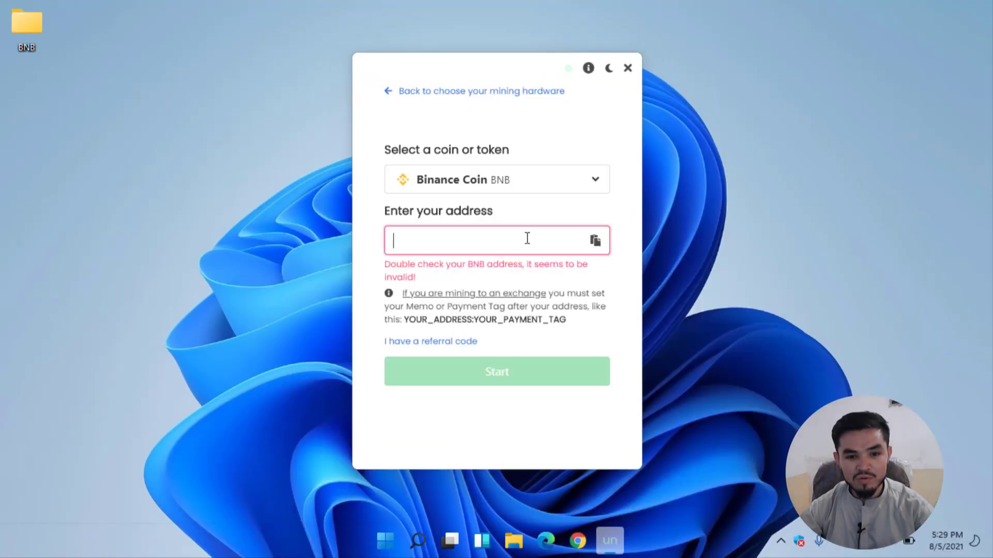
key(ctrl+v)
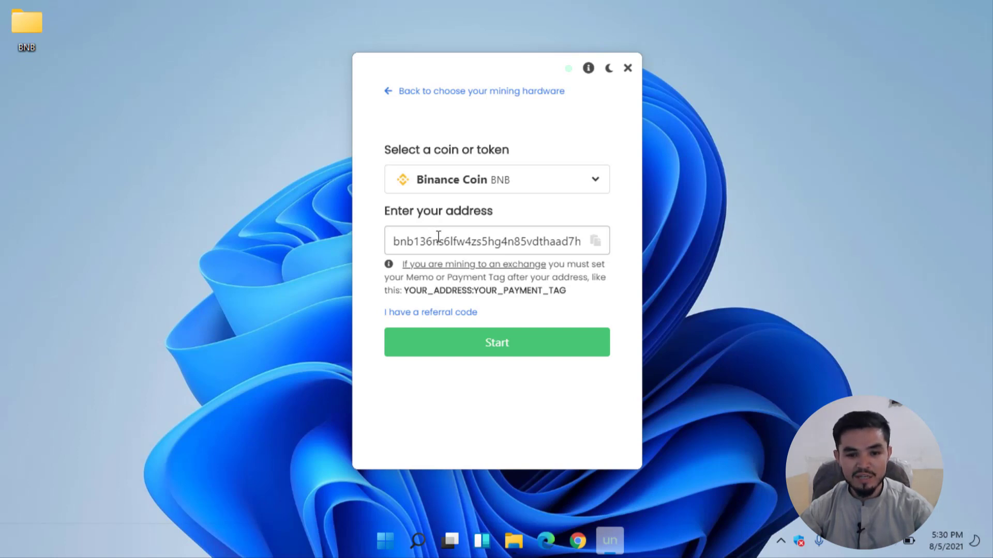
click(515, 355)
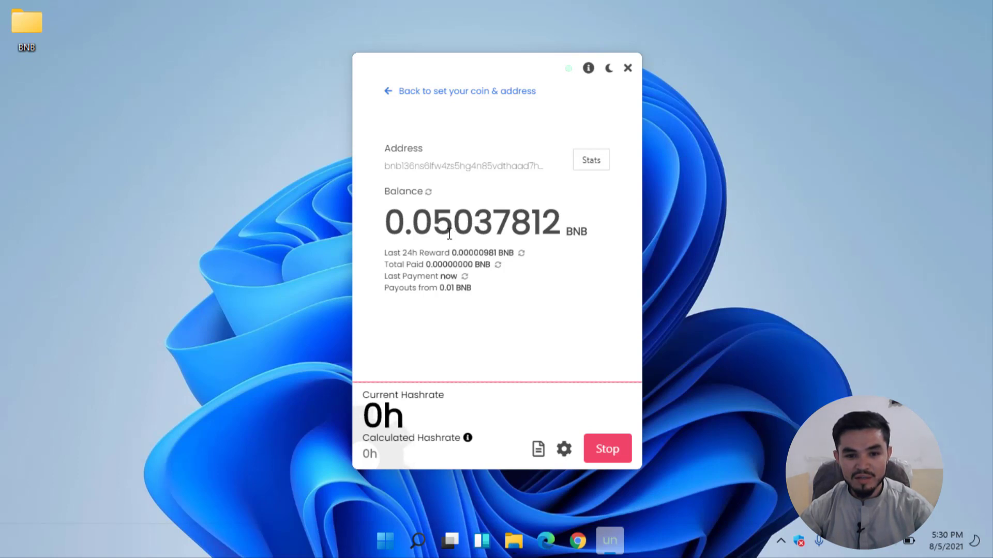
click(564, 450)
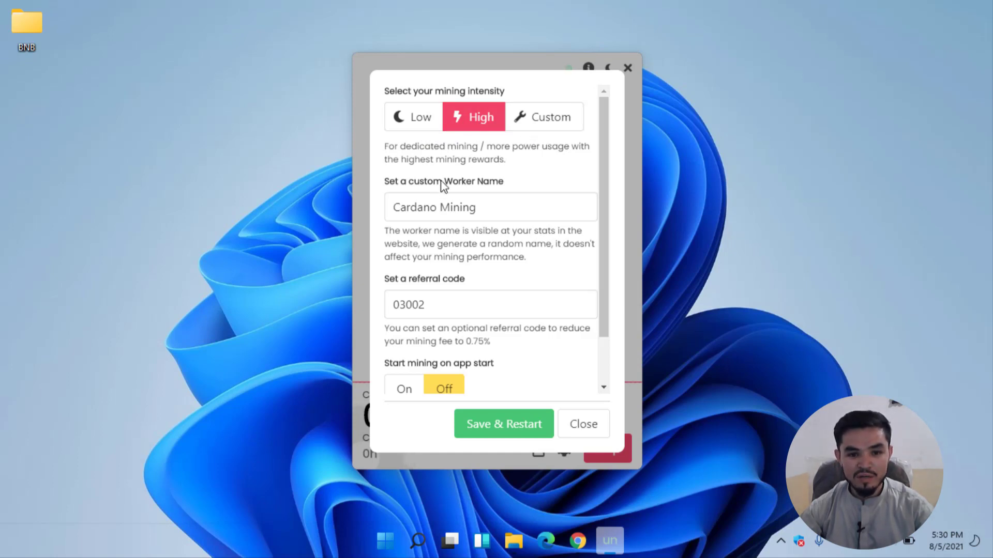
Look over the advanced settings (High intensity, worker Cardano Mining) and close them unchanged.
scroll(439, 279, down, 1)
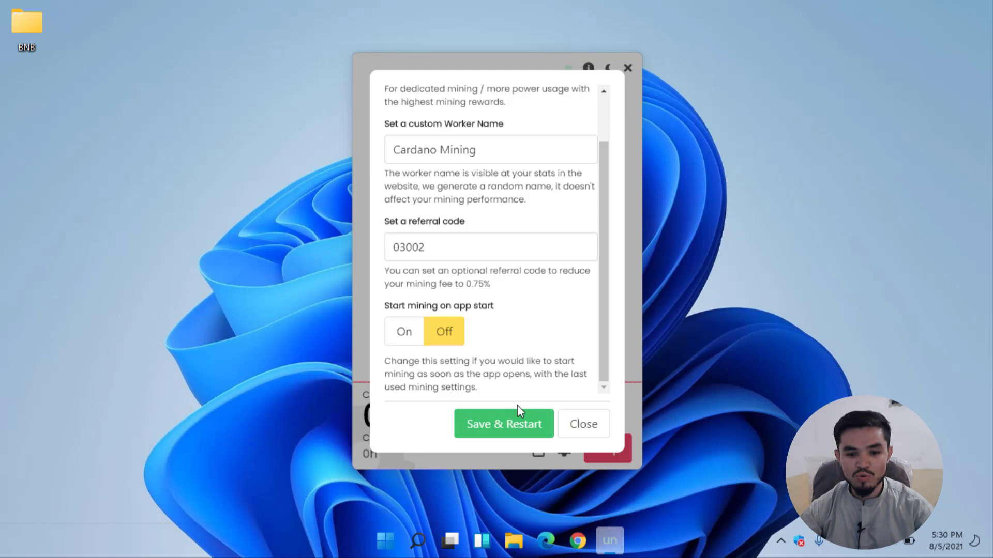
scroll(519, 363, up, 1)
scroll(517, 362, down, 1)
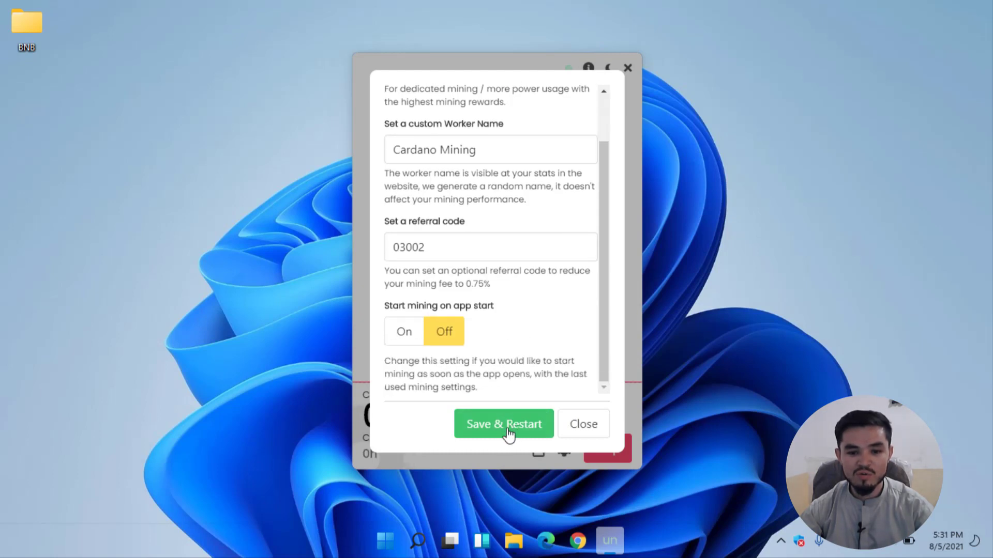
click(577, 429)
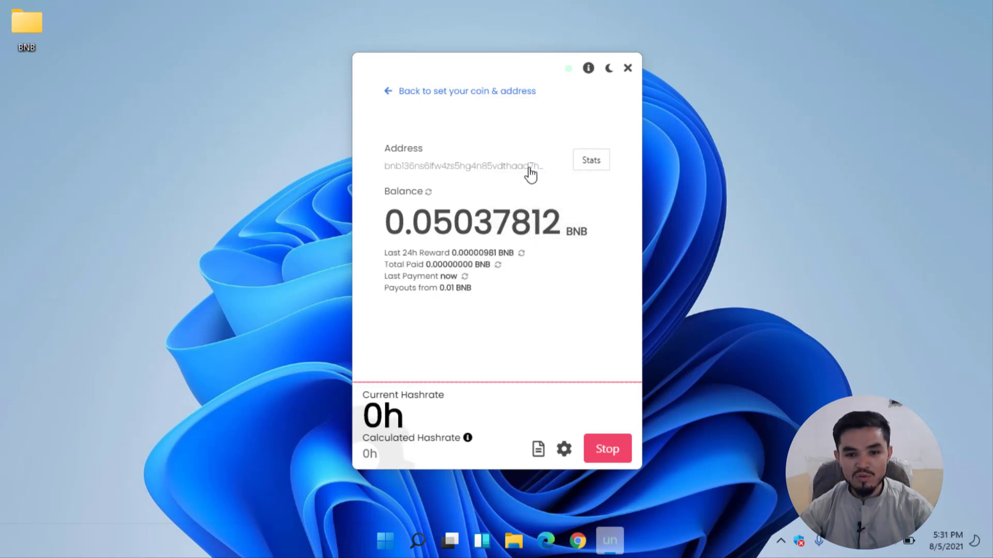
Open this address's full stats page on the unMineable website and look through it.
click(590, 164)
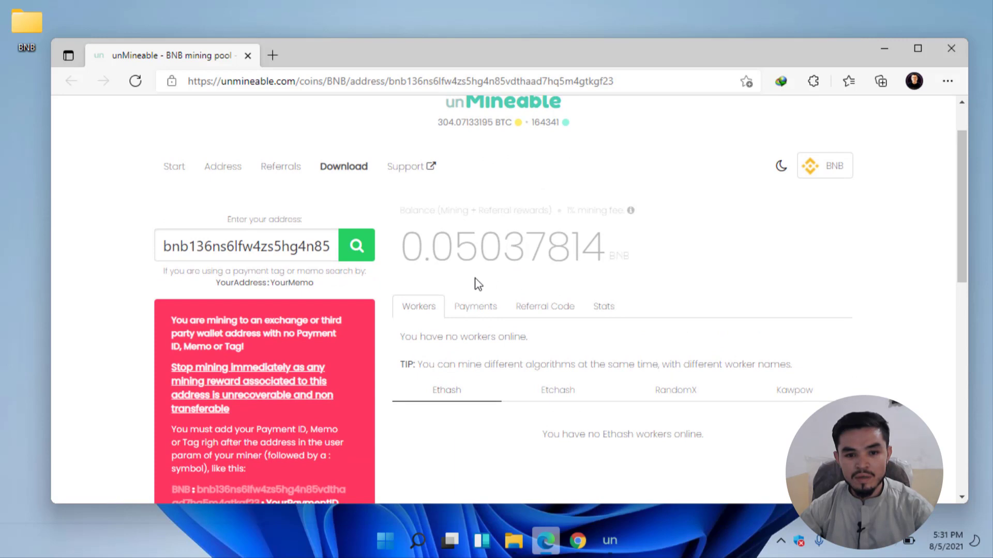
scroll(468, 271, down, 1)
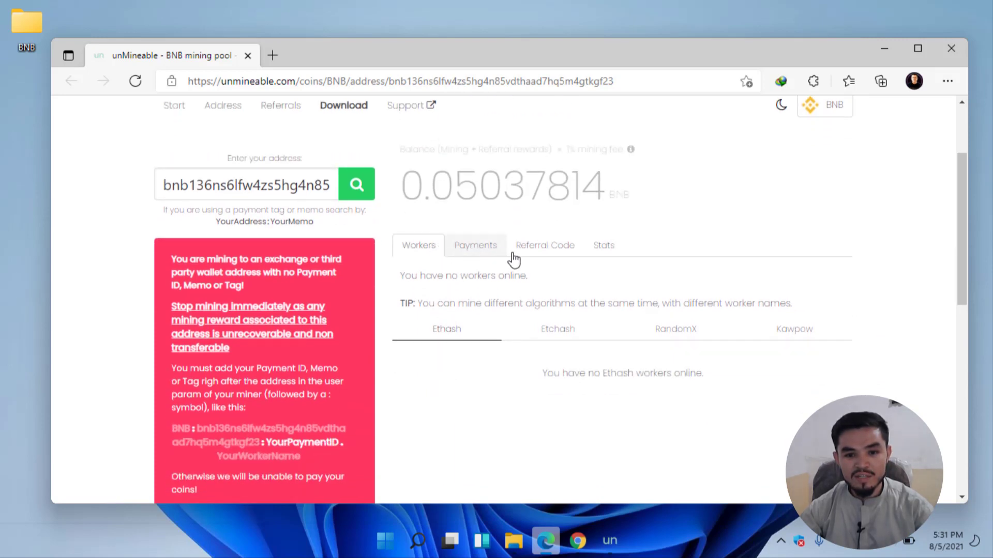
scroll(517, 253, up, 1)
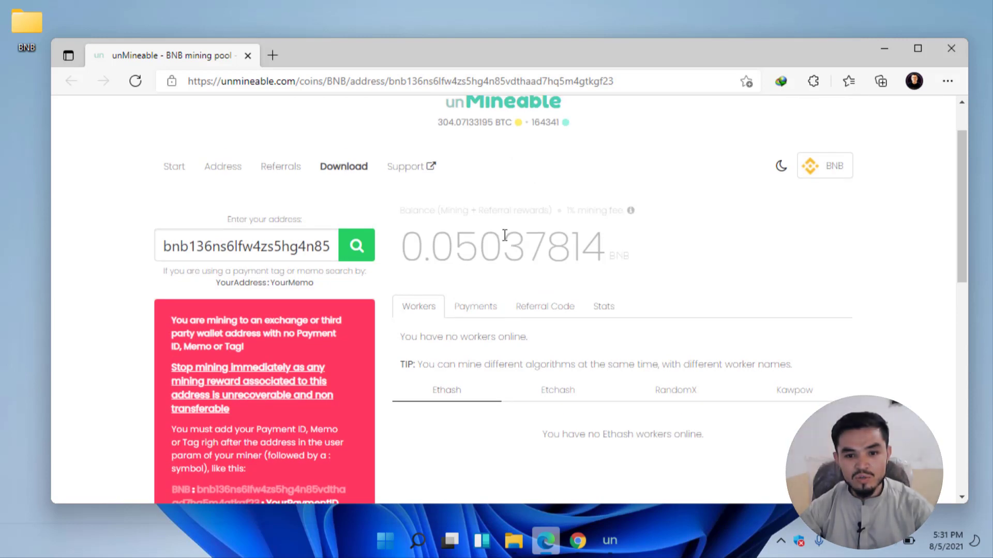
scroll(517, 240, down, 1)
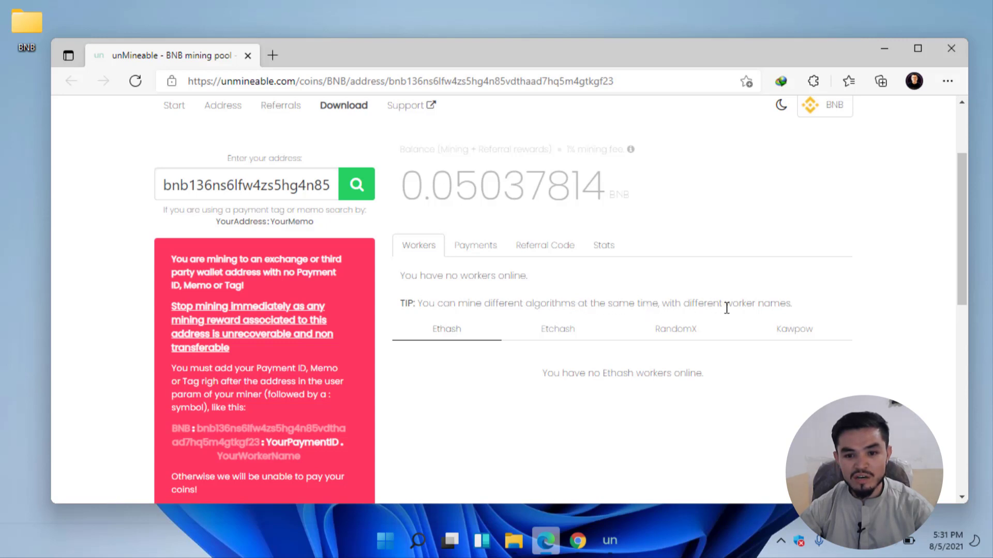
Check the Payments, Referral Code and Stats tabs, noting the 0.04710480 mining balance, then return to the miner.
click(480, 256)
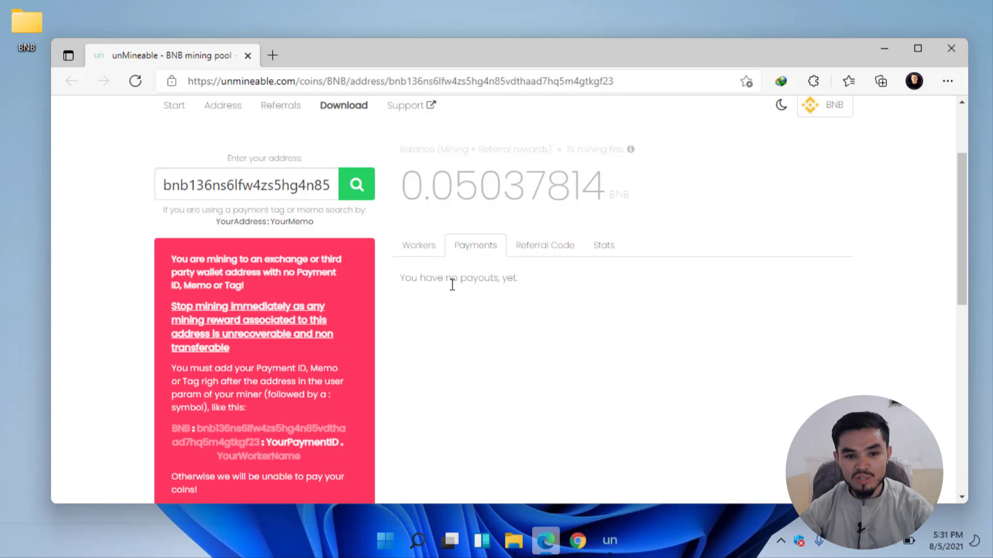
click(532, 255)
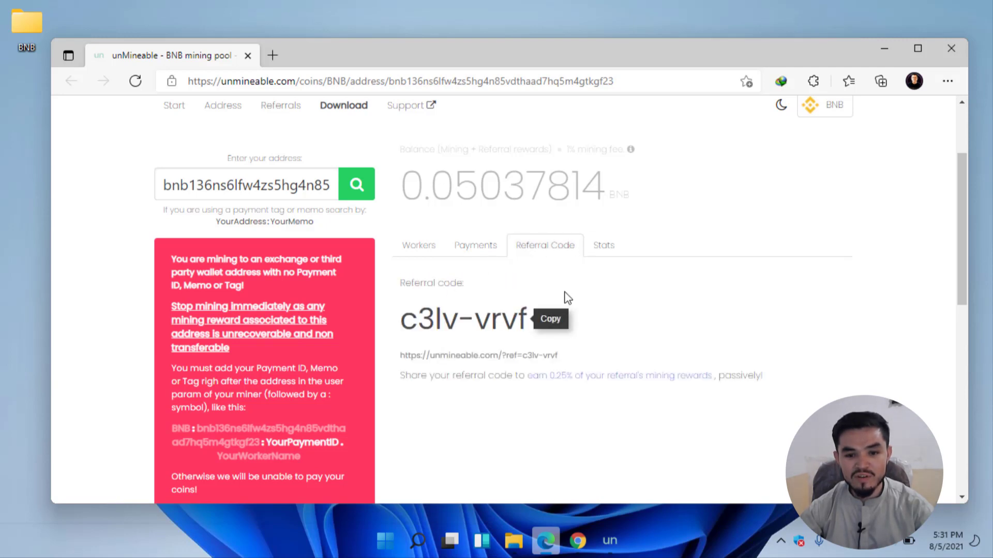
click(599, 262)
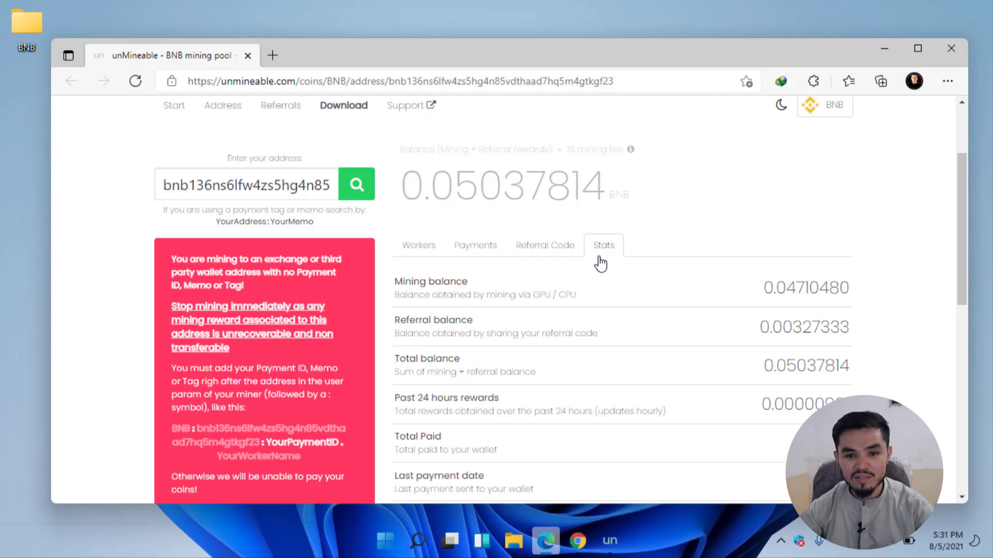
double_click(806, 288)
click(843, 330)
scroll(843, 330, down, 1)
scroll(843, 330, down, 1)
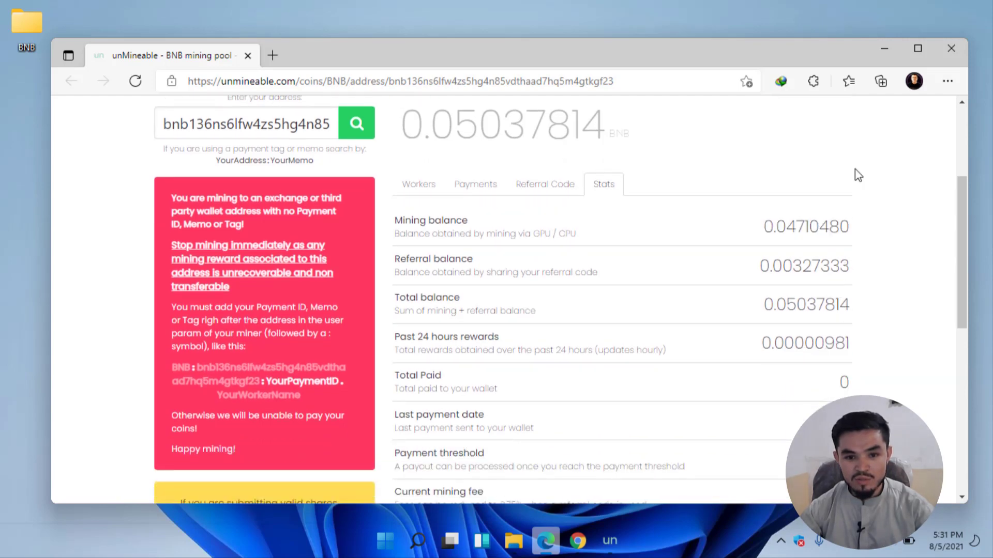
click(884, 48)
mouse_move(541, 329)
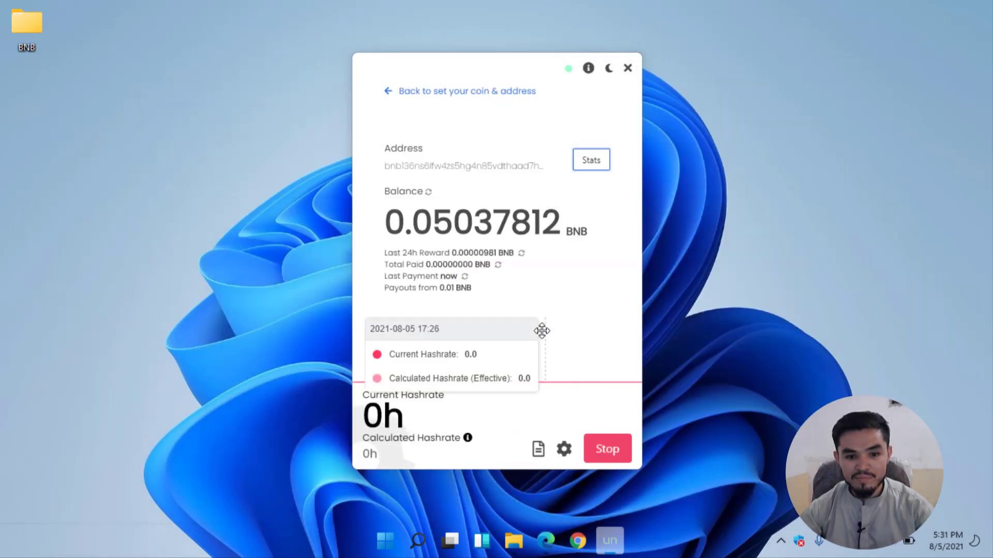
click(757, 339)
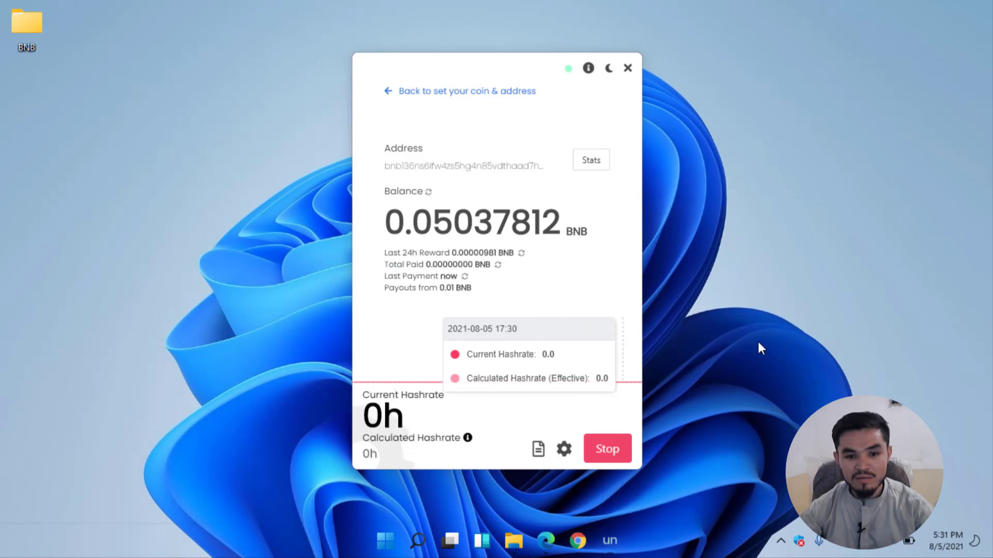
double_click(461, 288)
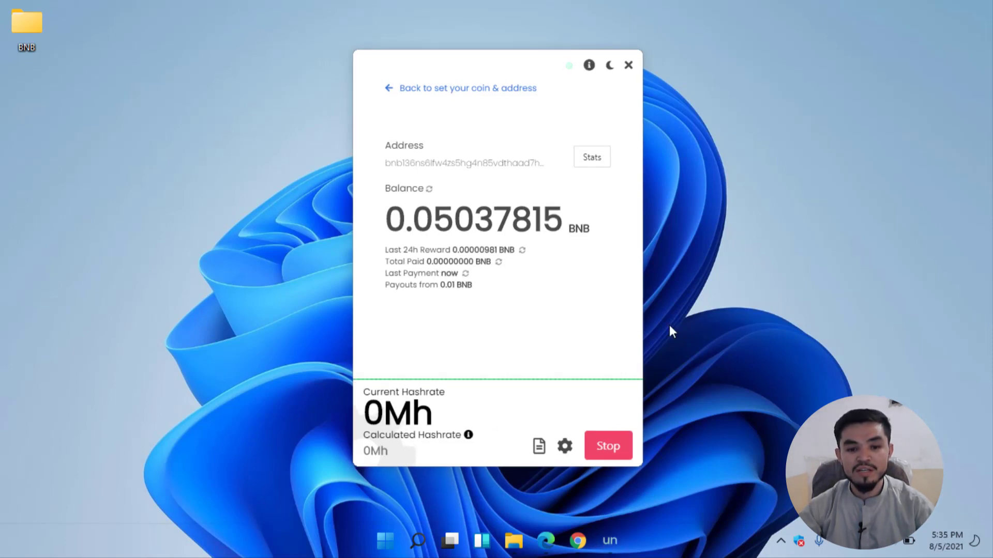
drag(386, 87, 552, 223)
click(559, 233)
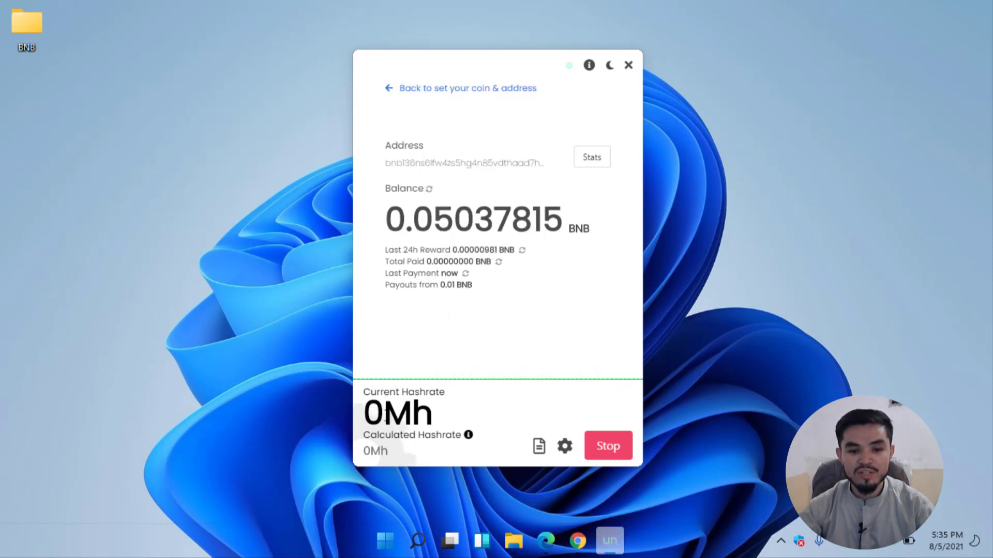
mouse_move(373, 413)
mouse_down()
mouse_move(413, 413)
mouse_move(386, 415)
mouse_up()
click(431, 412)
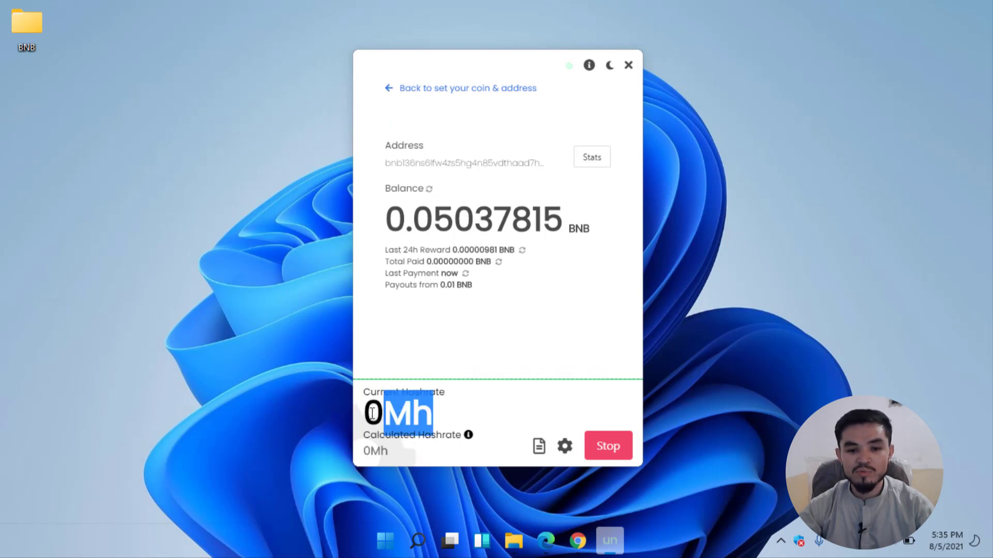
click(371, 414)
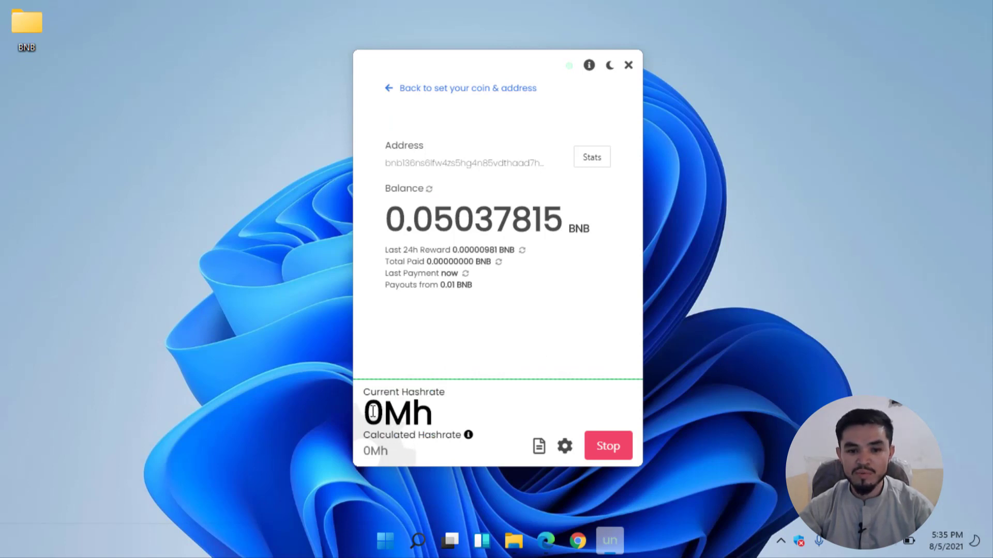
double_click(365, 409)
click(365, 408)
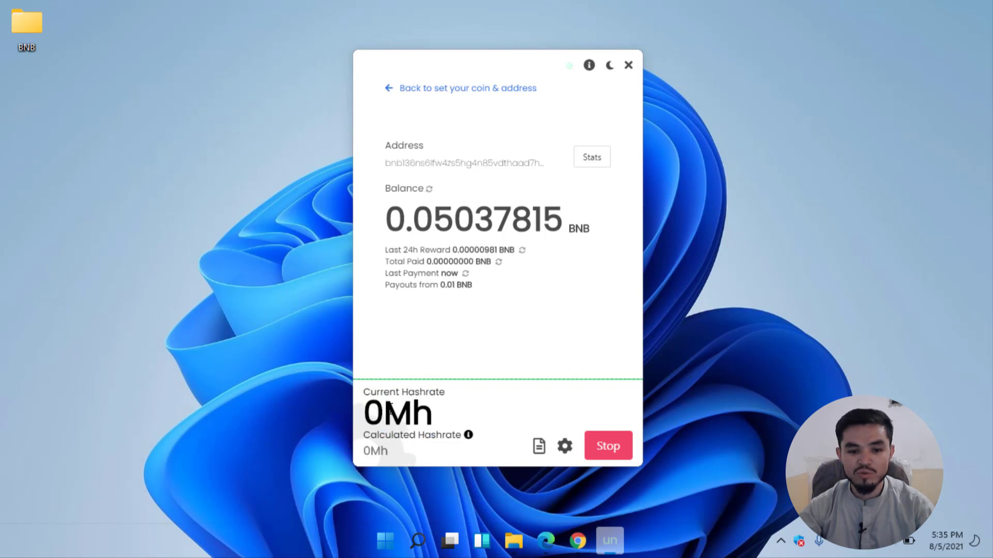